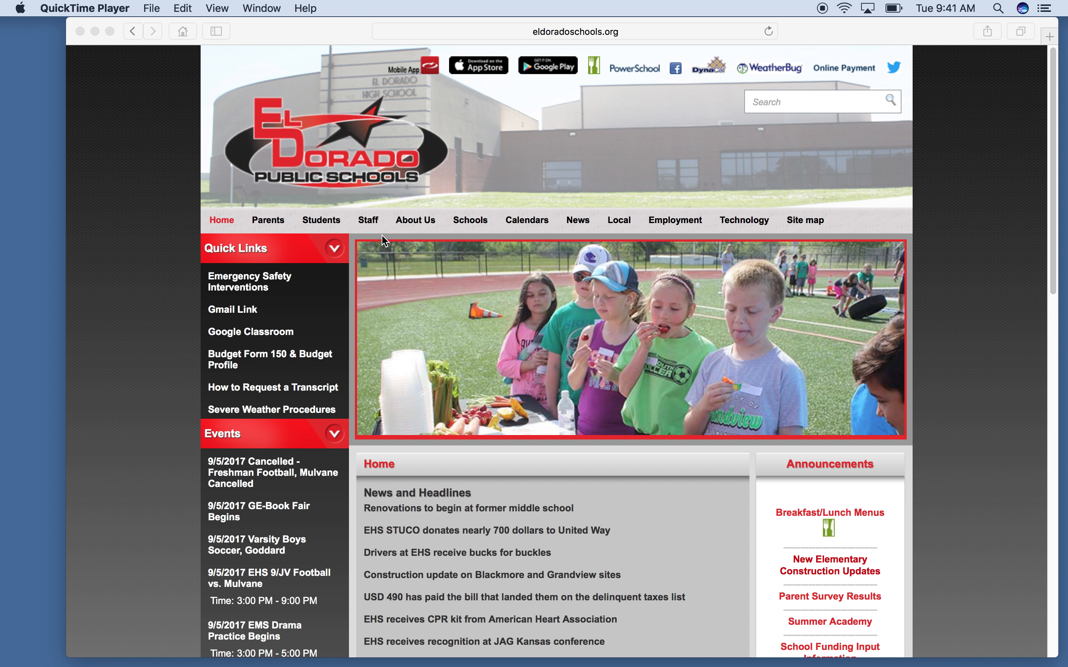
# Step: Go to the district's Staff Resources page through the Staff menu in the top navigation
pyautogui.moveTo(366, 239)
pyautogui.moveTo(278, 227)
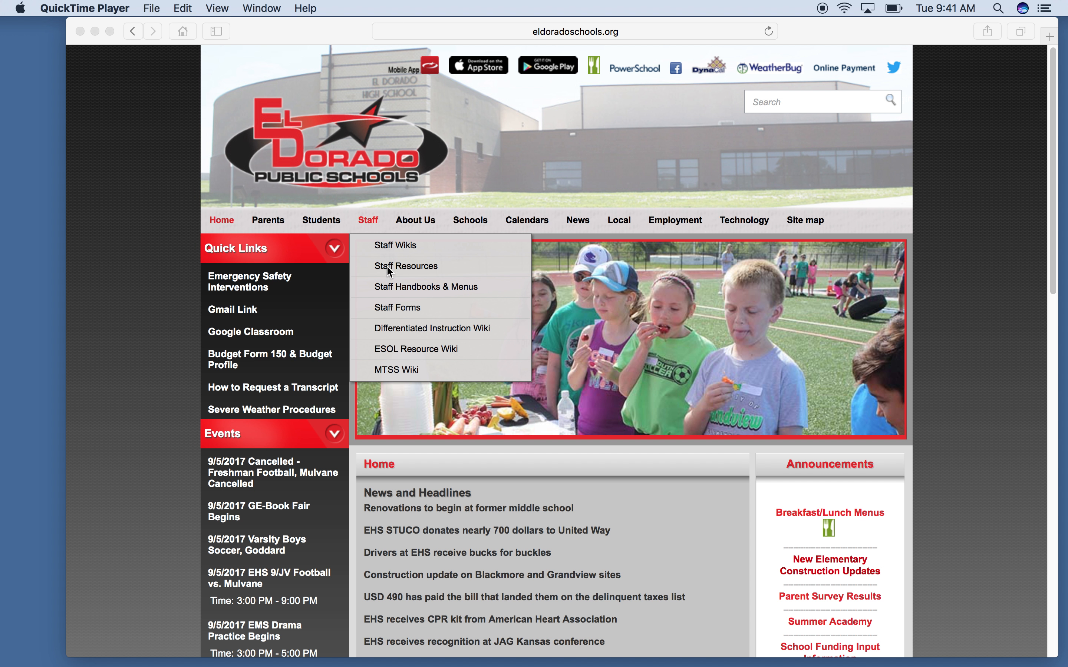
pyautogui.click(388, 265)
pyautogui.click(409, 267)
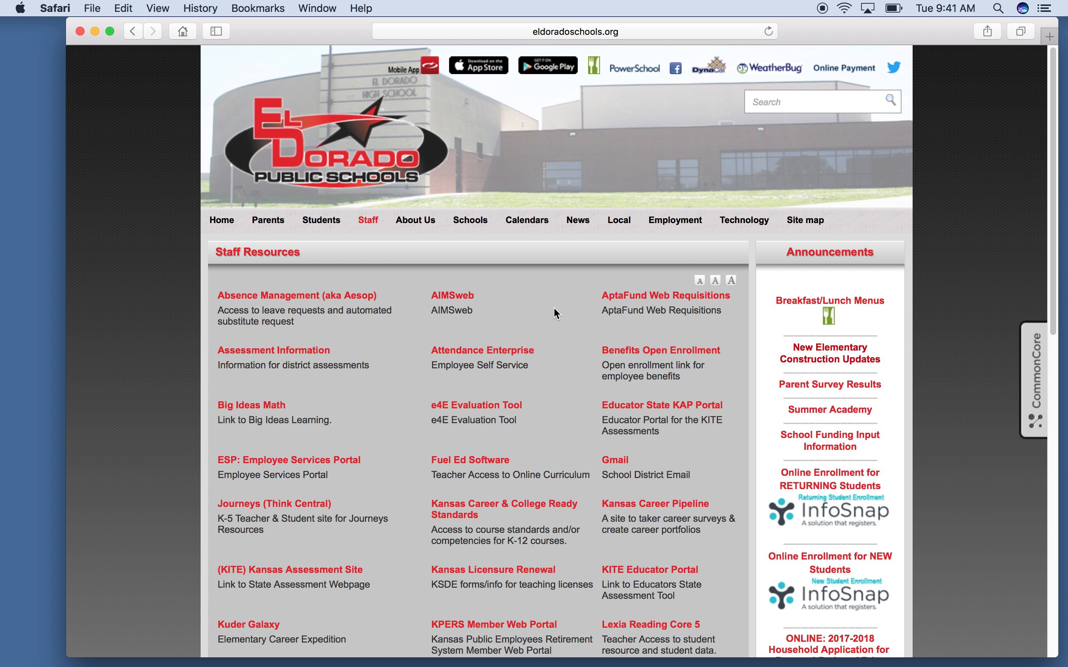
# Step: Follow the AptaFund Web Requisitions link to the aptafund.com login page
pyautogui.click(647, 298)
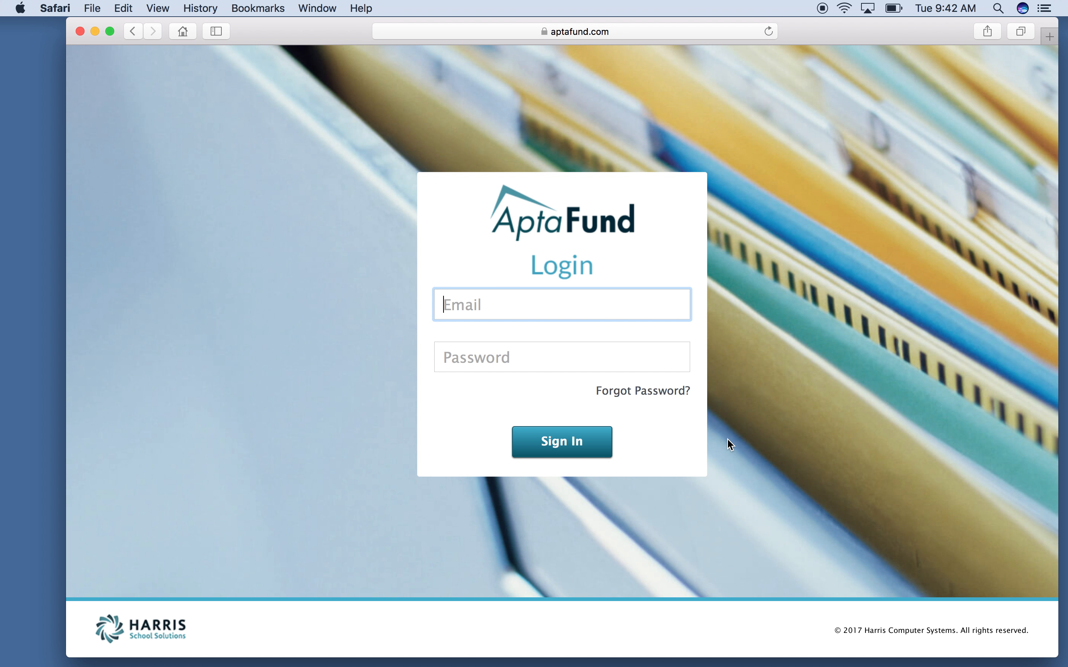
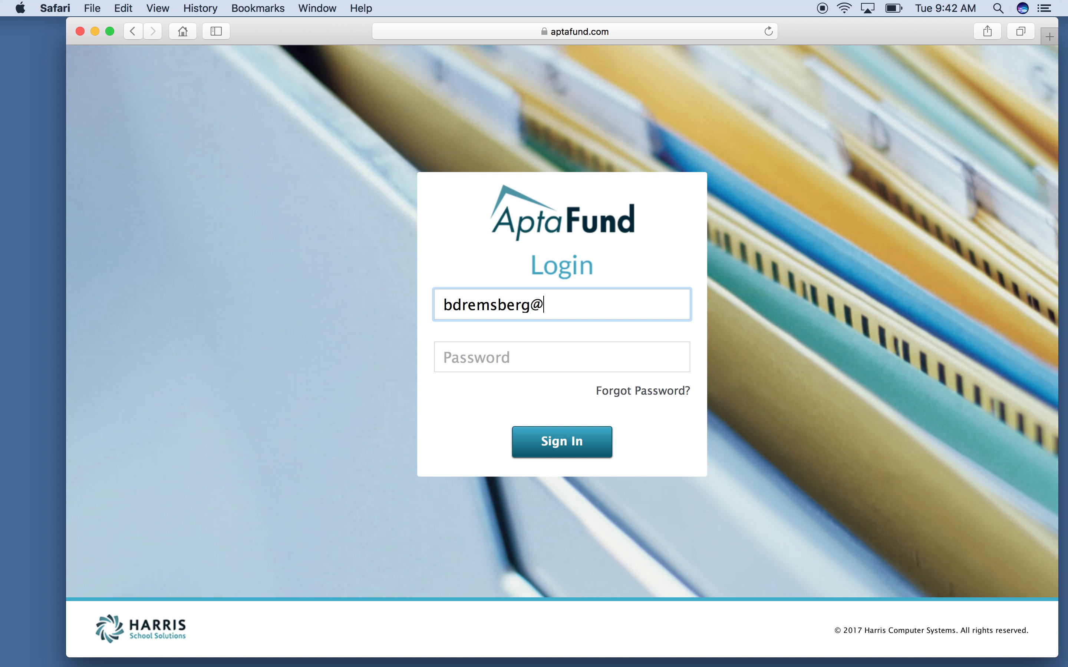
# Step: Sign in to AptaFund with the staff e-mail address and account password
pyautogui.press('Tab')
pyautogui.write('********')
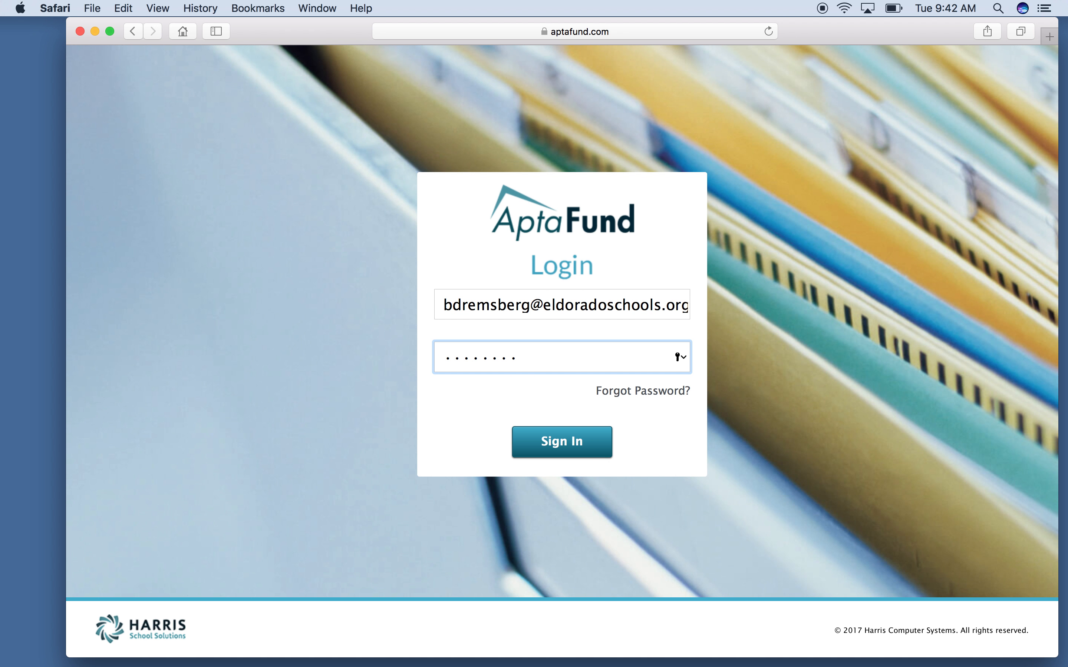
pyautogui.write('***')
pyautogui.click(595, 454)
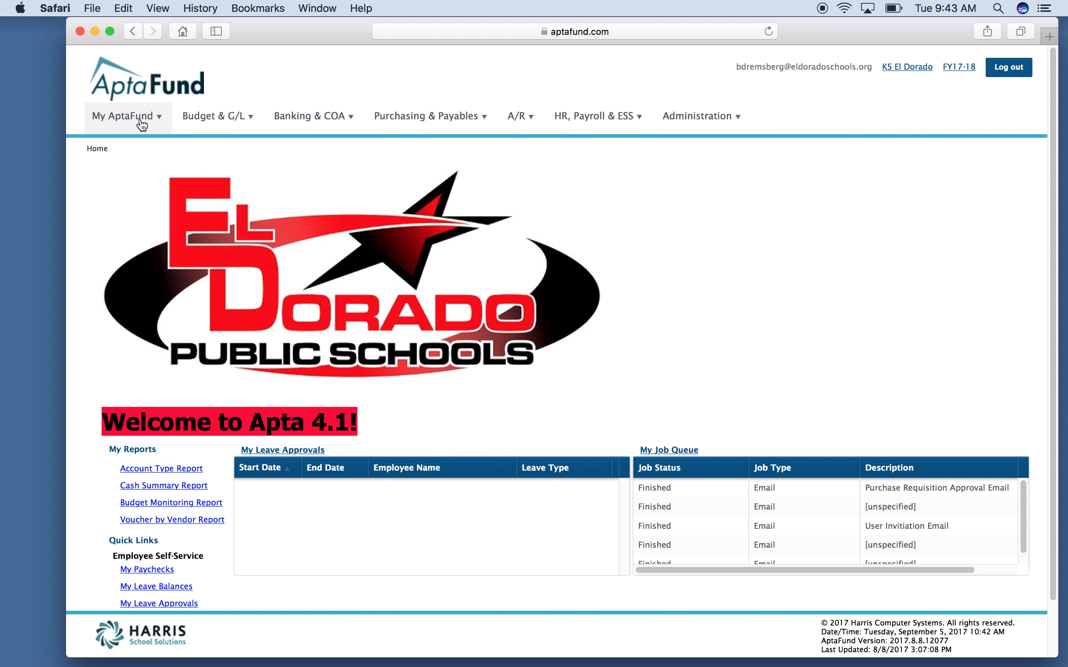
# Step: Open My Purchase Requisitions from the My AptaFund menu to list requisitions 4479 and 4484
pyautogui.click(140, 123)
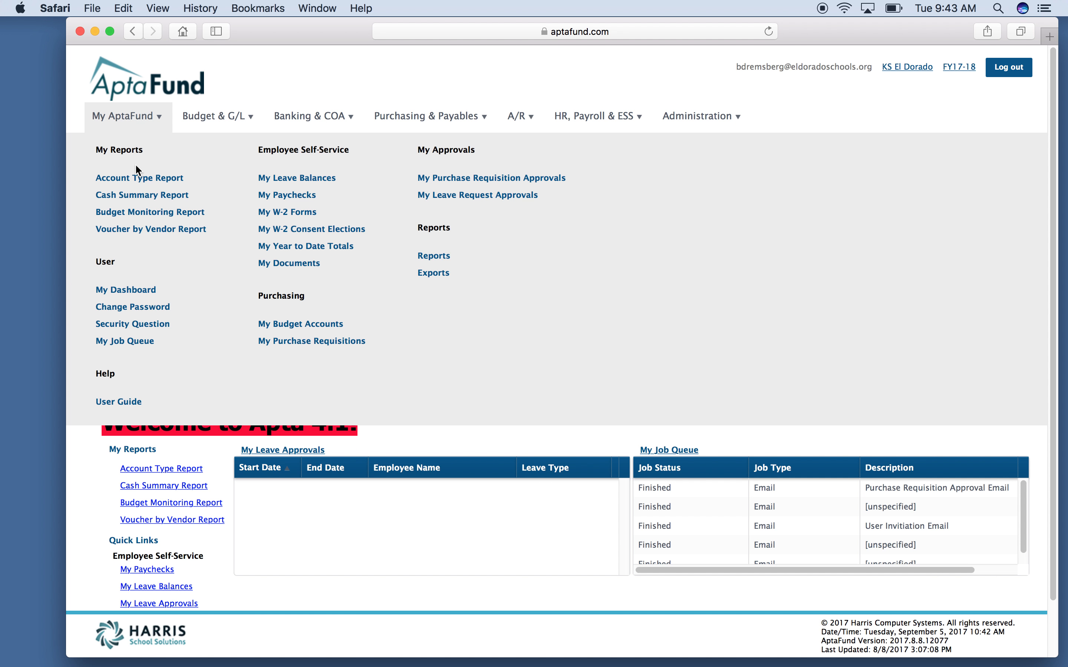
pyautogui.click(276, 344)
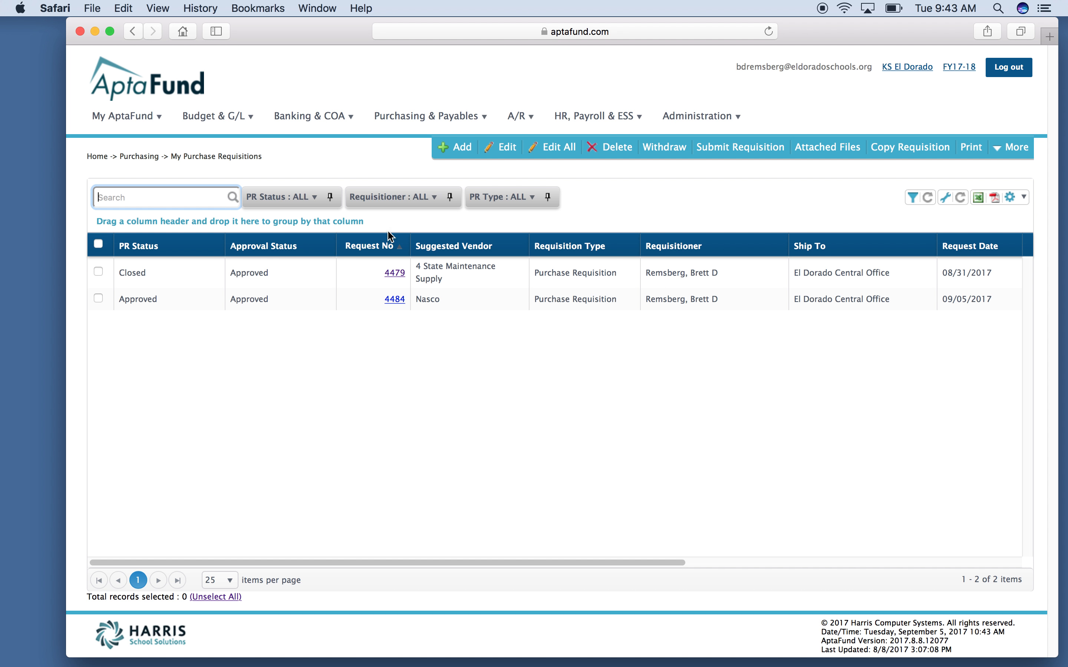
# Step: Add a new purchase requisition and choose its requisitioner from the dropdown
pyautogui.click(443, 151)
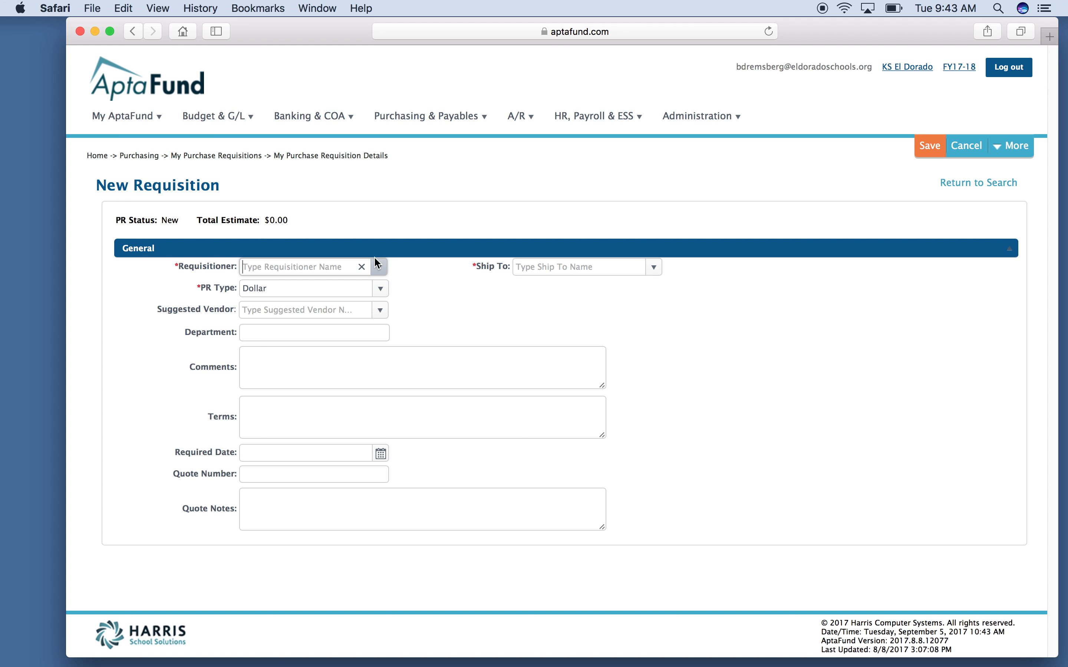
pyautogui.click(378, 267)
pyautogui.click(379, 289)
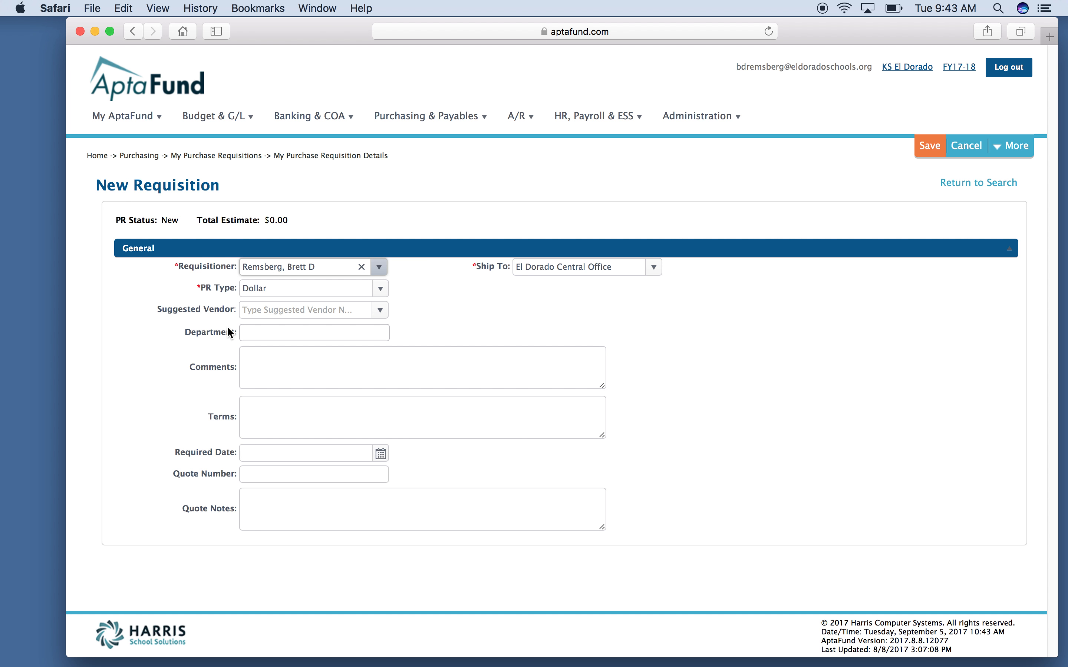
# Step: Set the suggested vendor to Nasco and save the requisition
pyautogui.click(277, 310)
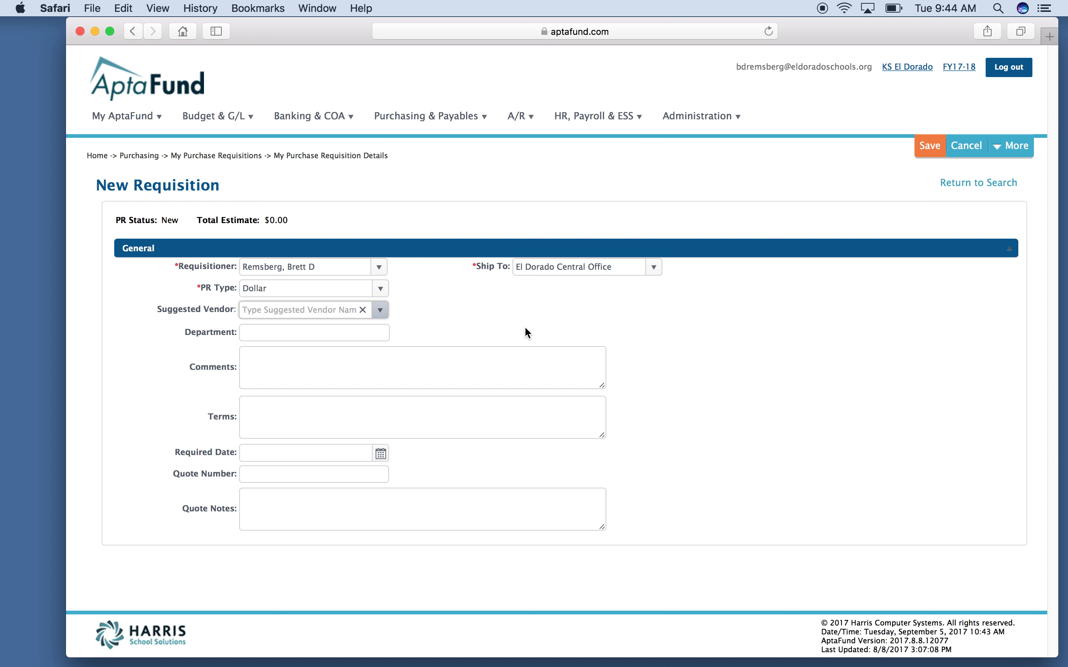
pyautogui.write('nasc')
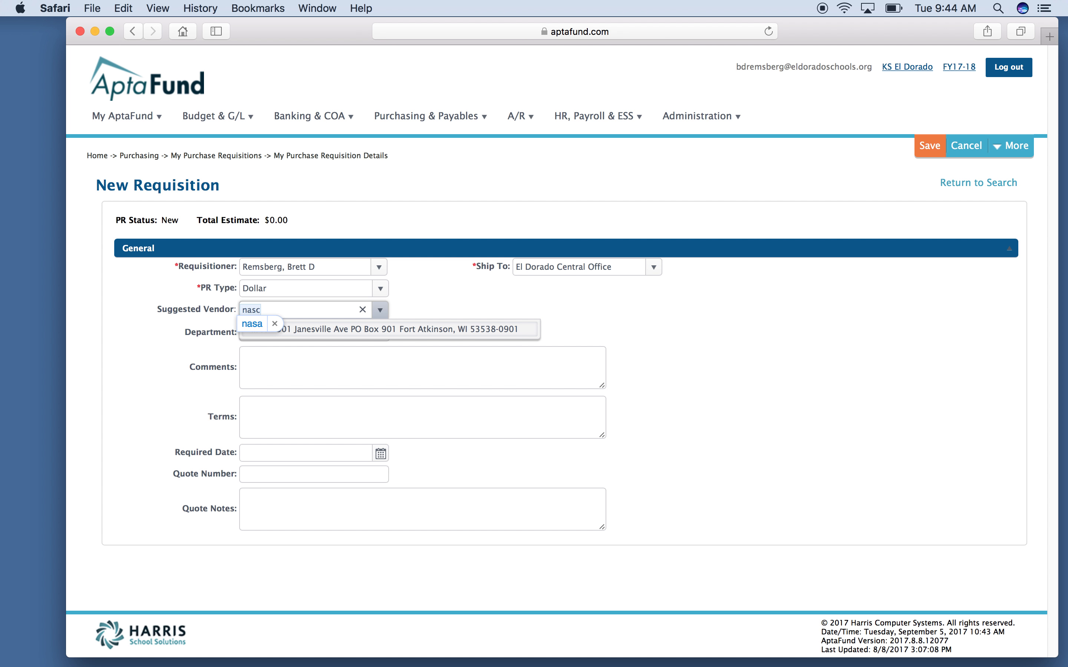
pyautogui.write('o')
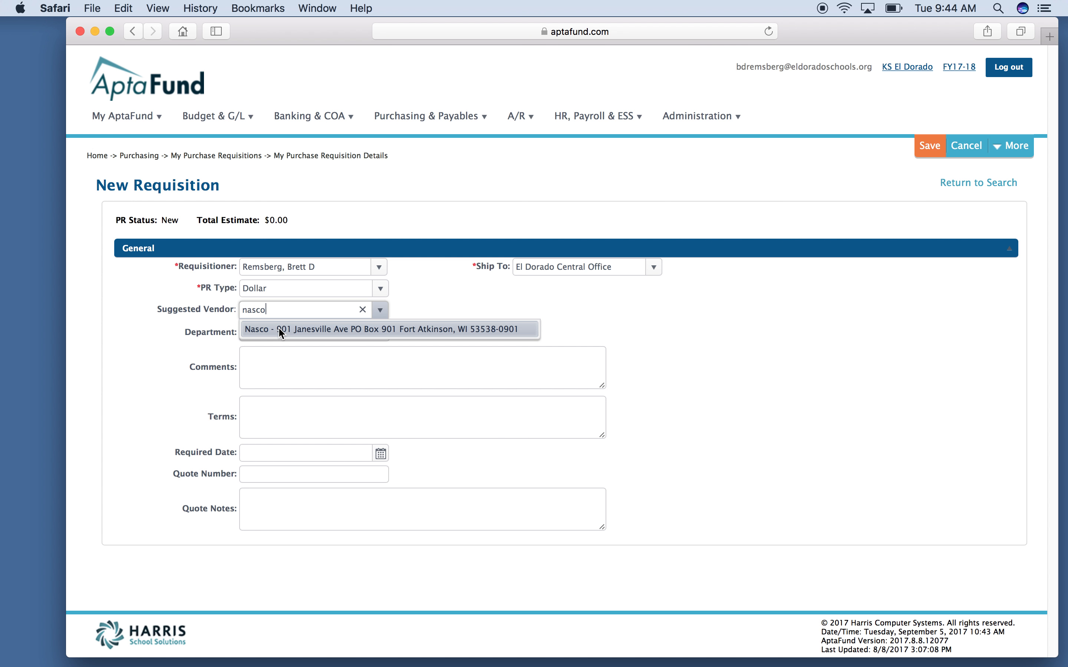
pyautogui.click(320, 332)
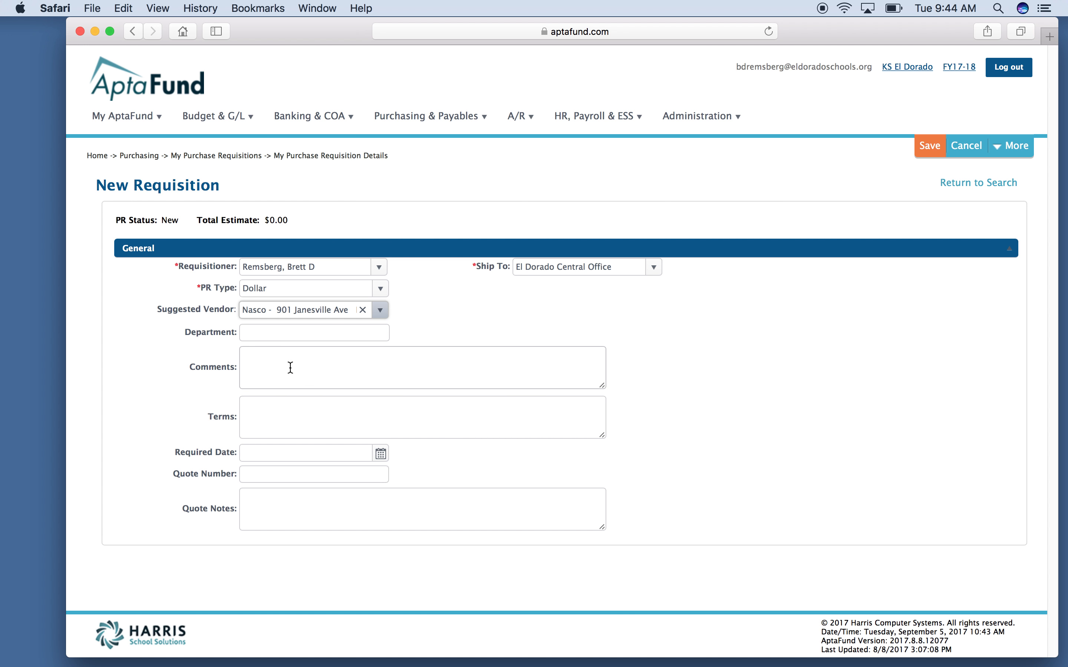
pyautogui.click(929, 150)
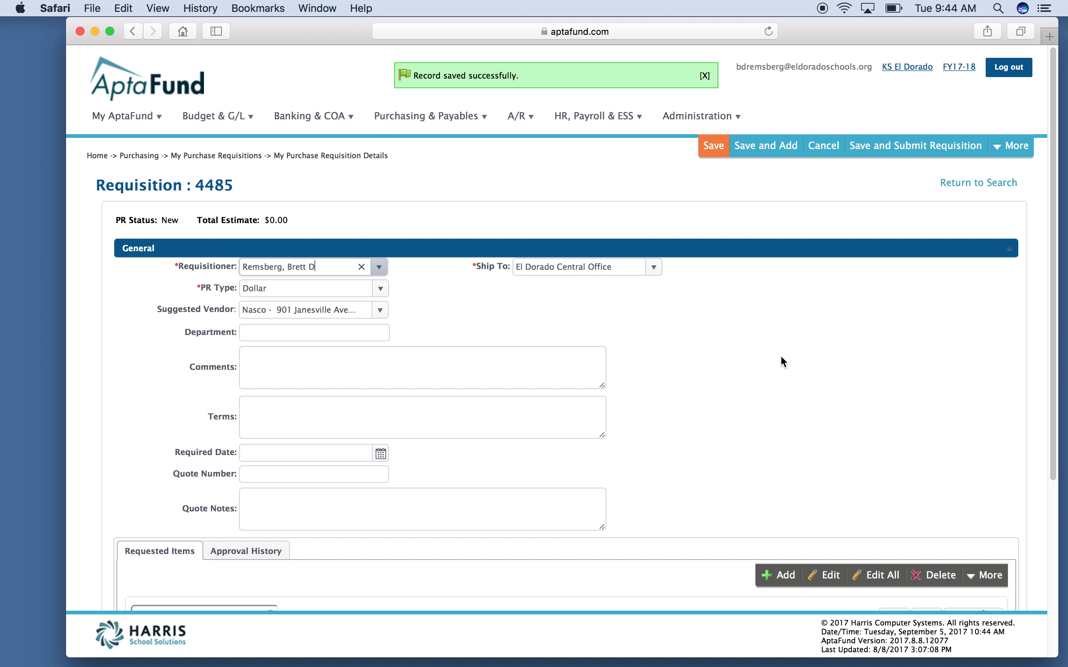
# Step: Add a line item under Requested Items on requisition 4485
pyautogui.scroll(-5, 768, 367)
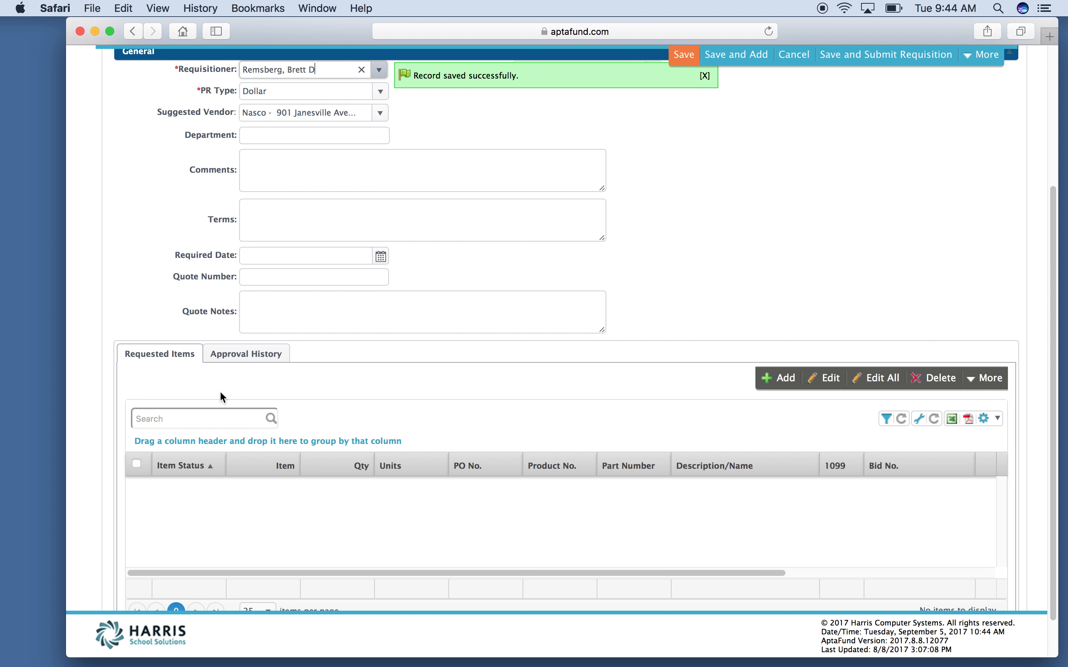
pyautogui.scroll(-1, 220, 393)
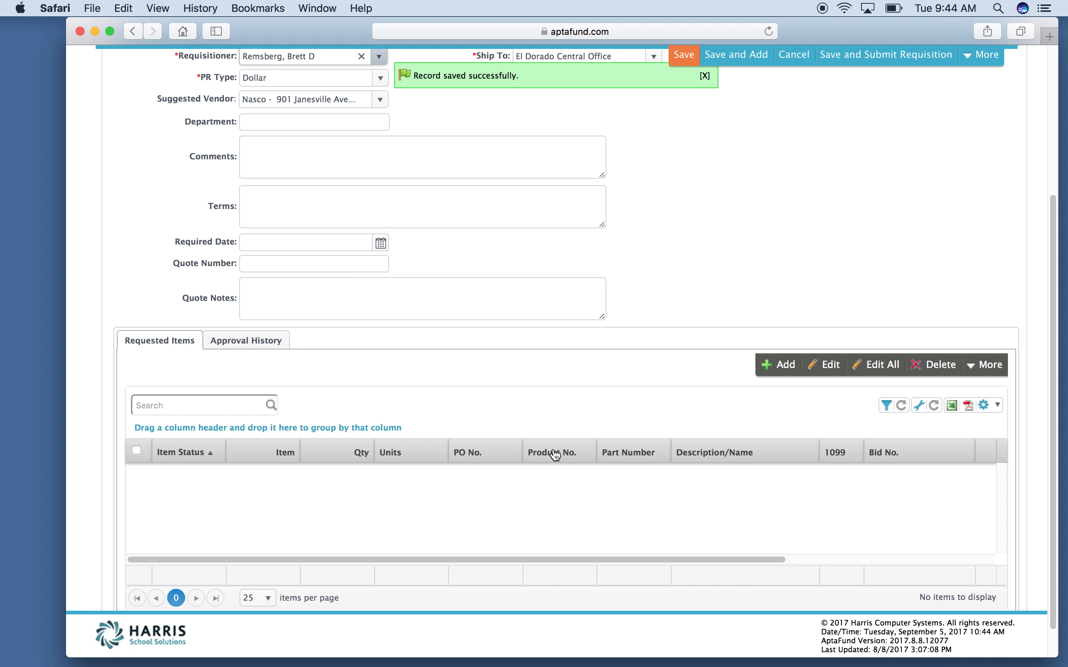
pyautogui.click(778, 365)
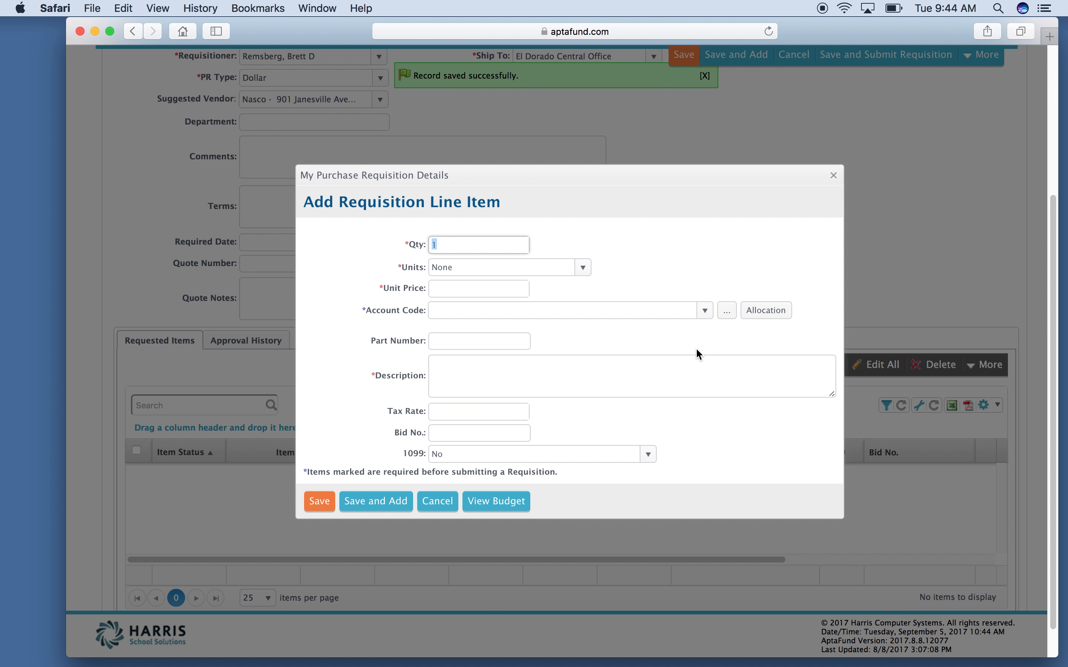
# Step: Keep quantity 1 and units None, and enter a unit price of 1.00
pyautogui.press('Tab')
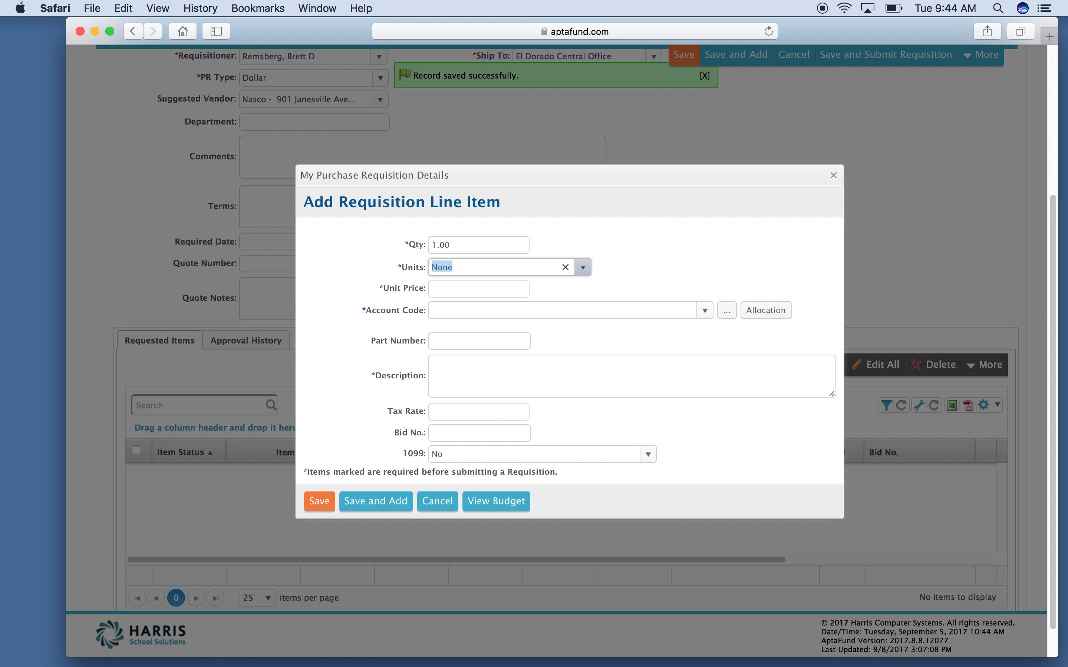
pyautogui.press('Tab')
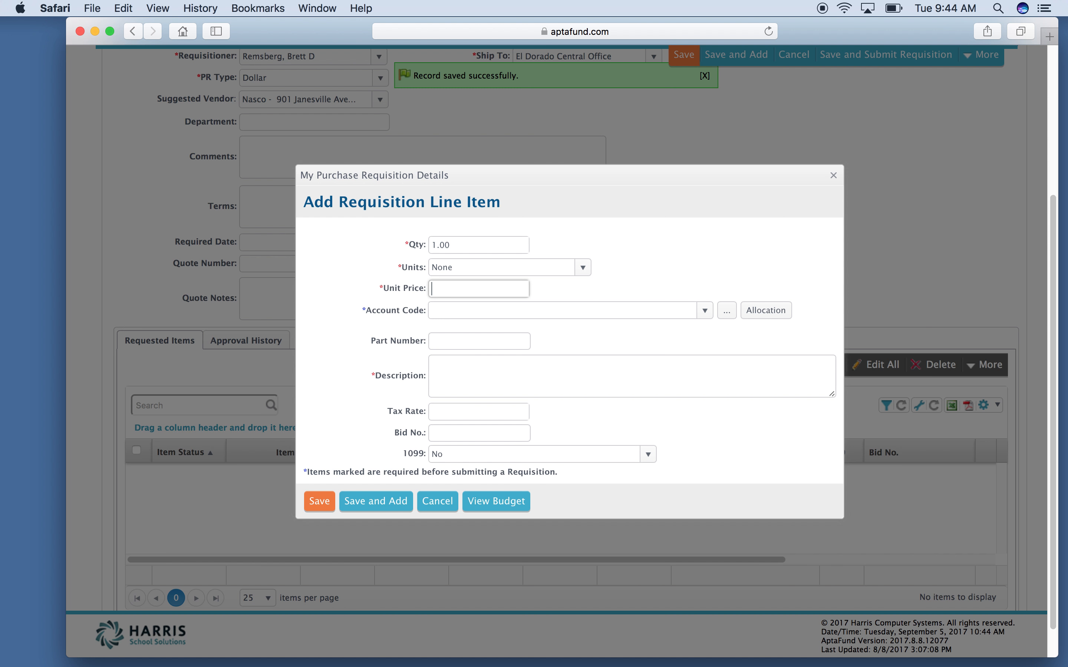
pyautogui.write('1.00')
pyautogui.press('Tab')
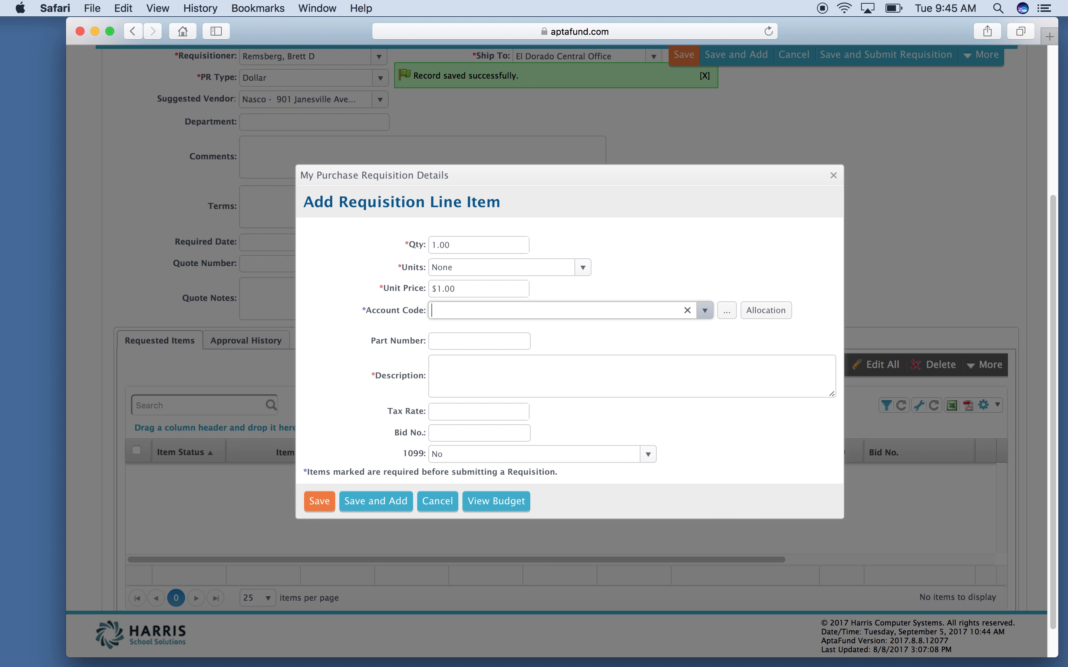
pyautogui.write('general')
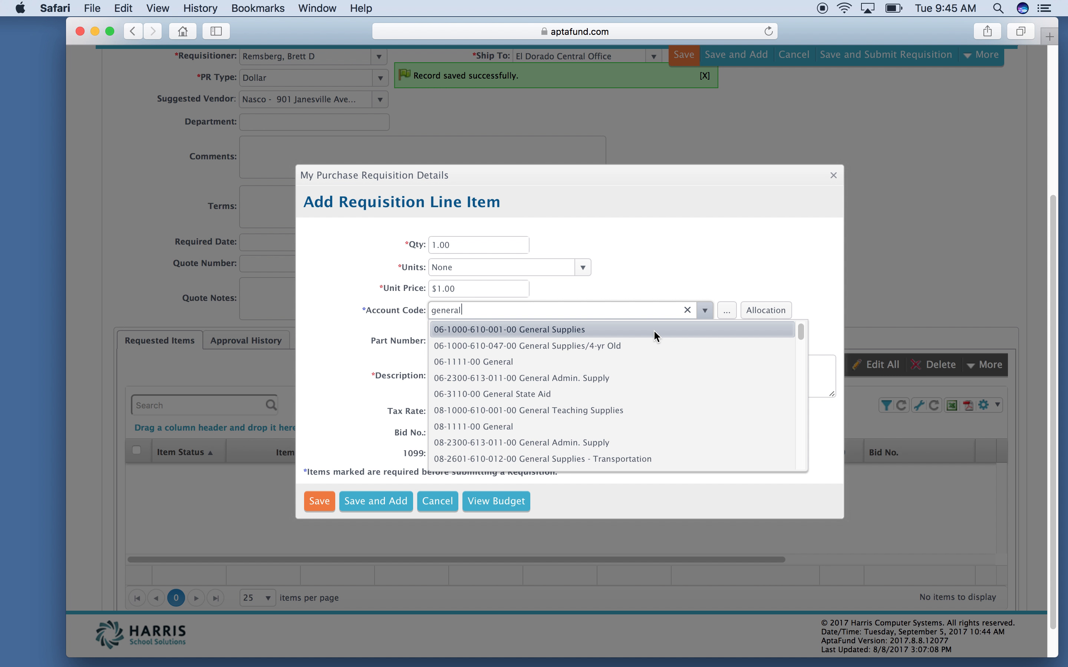
pyautogui.press('BackSpace')
pyautogui.press('BackSpace')
pyautogui.press('BackSpace')
pyautogui.press('BackSpace')
pyautogui.press('BackSpace')
pyautogui.press('BackSpace')
pyautogui.press('BackSpace')
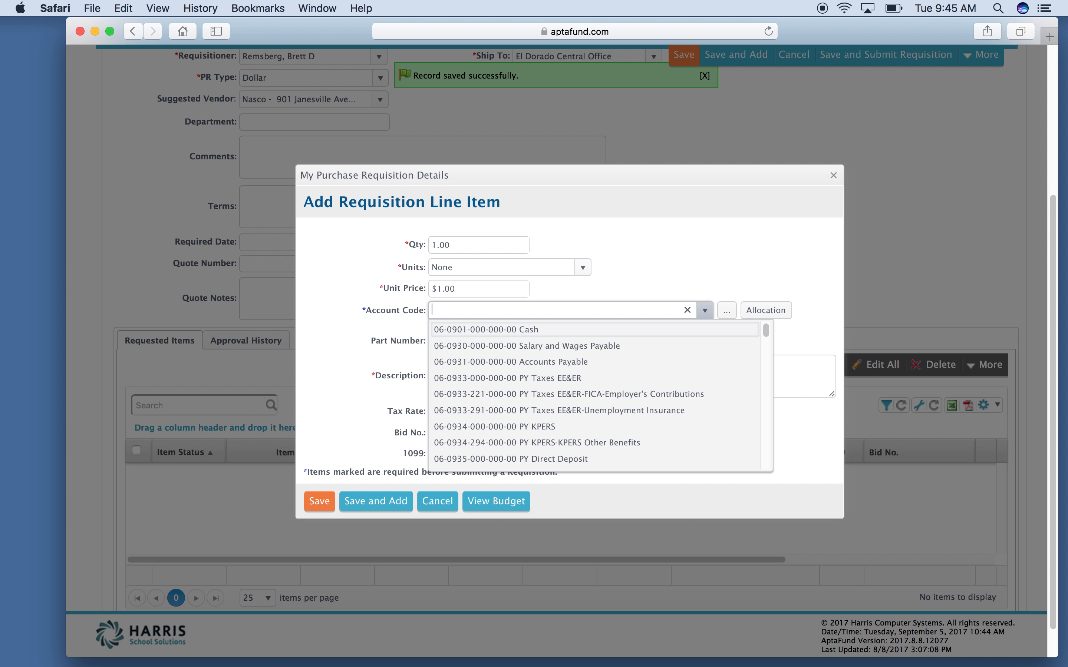
pyautogui.write('061000')
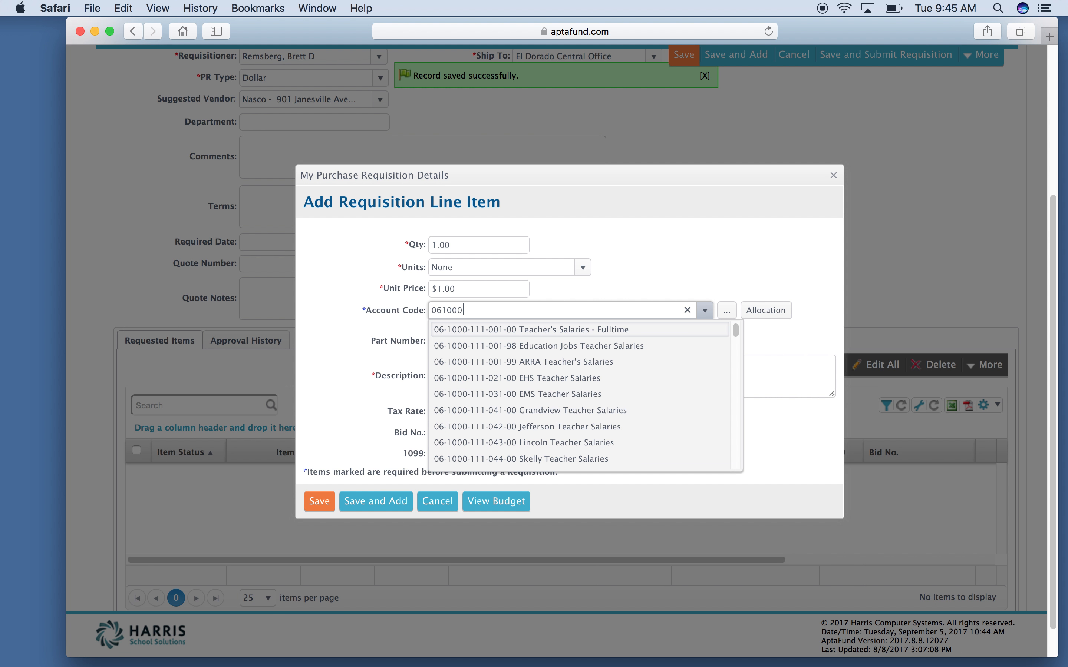
pyautogui.write('610')
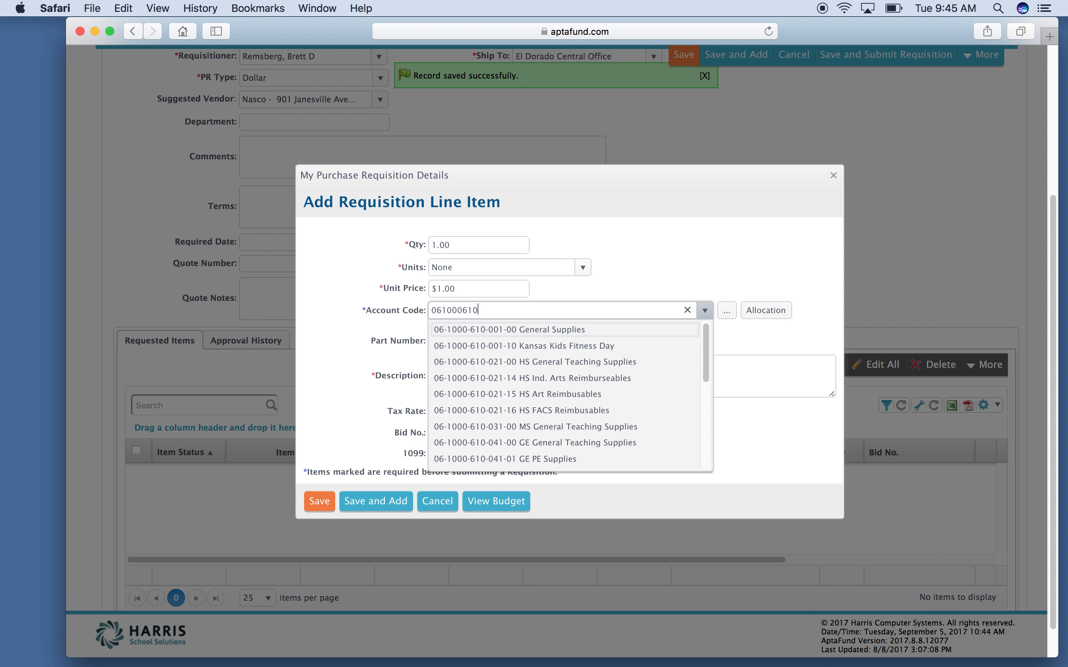
pyautogui.press('Return')
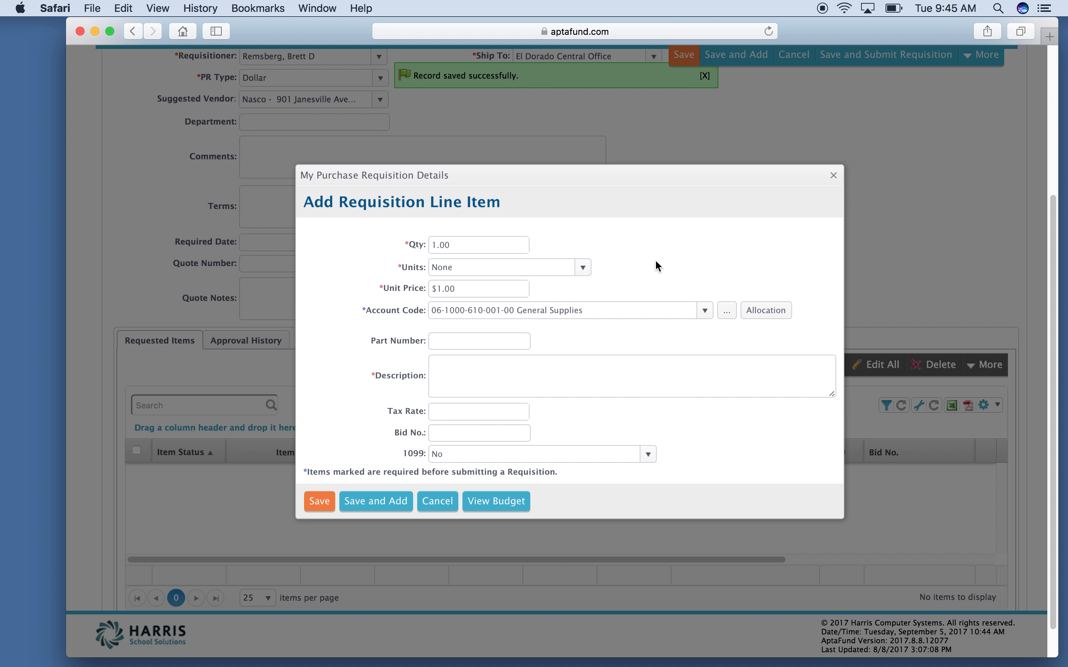
pyautogui.moveTo(601, 310); pyautogui.dragTo(370, 299)
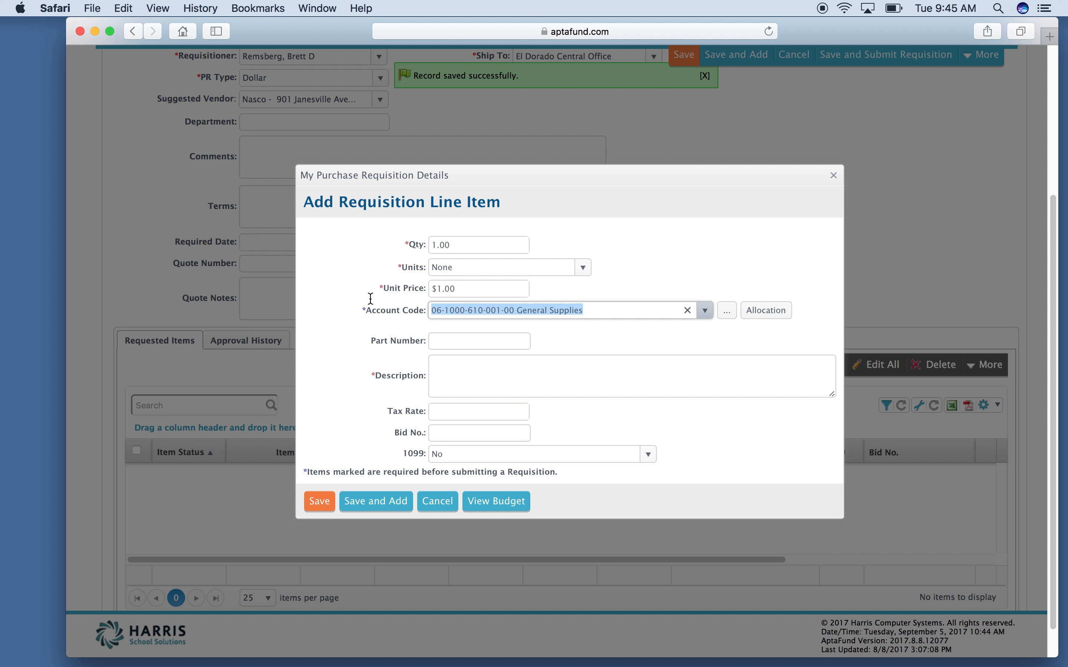
pyautogui.press('BackSpace')
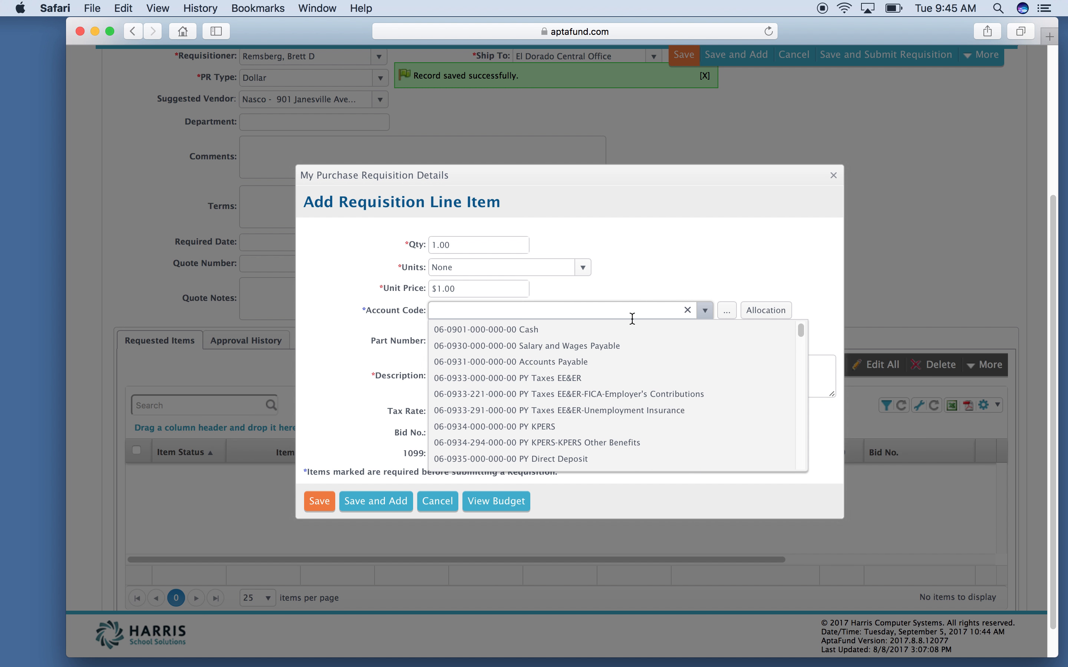
pyautogui.click(770, 265)
pyautogui.click(766, 310)
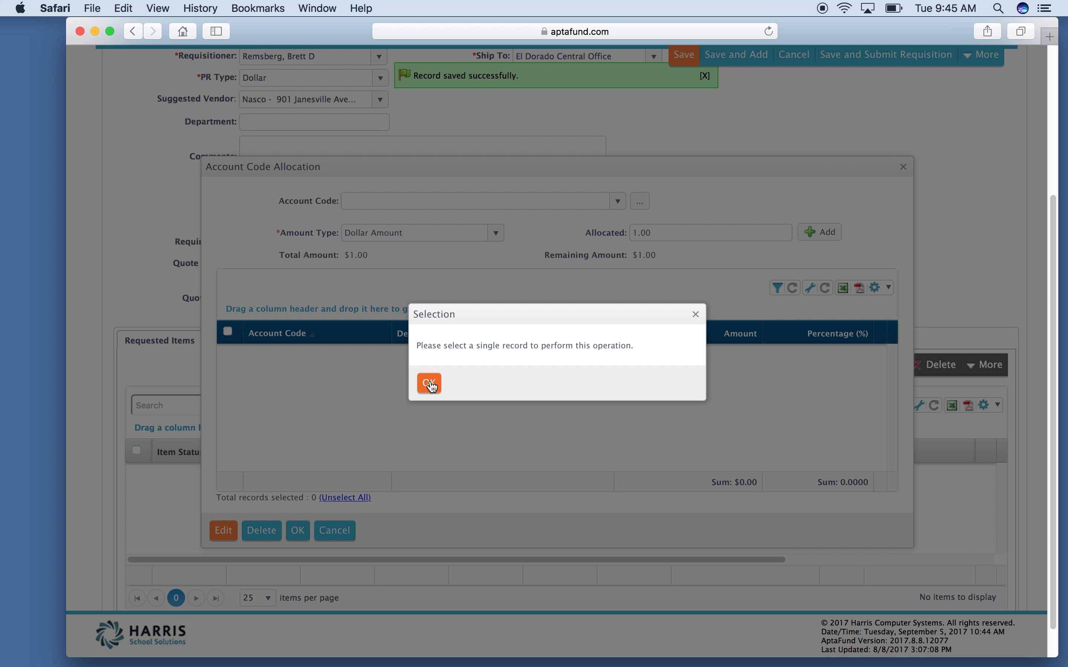
pyautogui.click(430, 384)
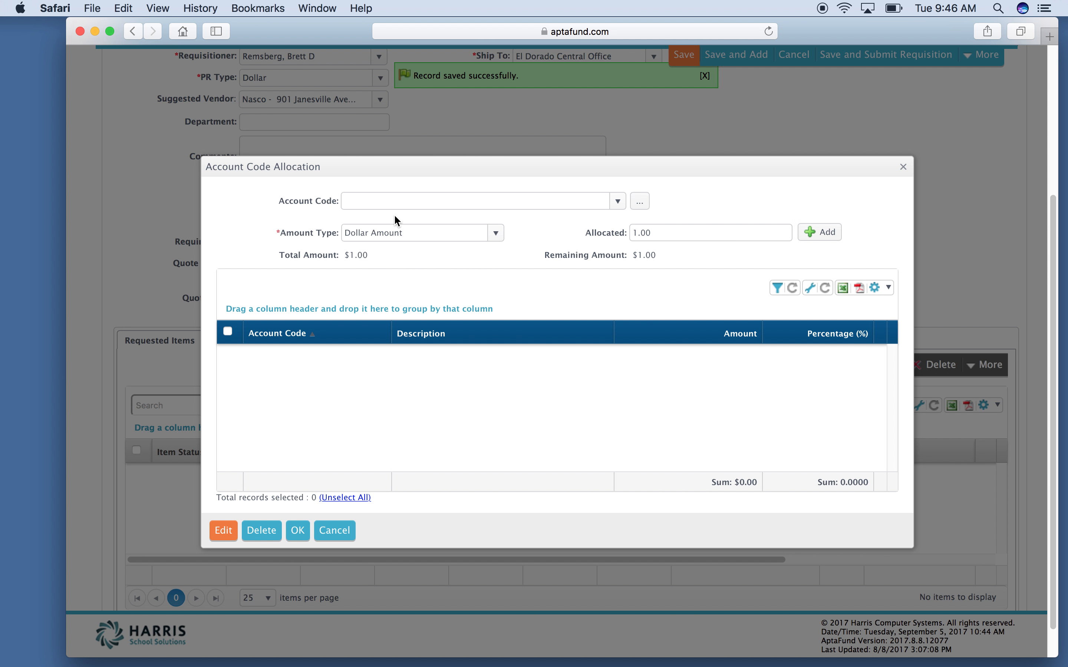
pyautogui.click(388, 201)
pyautogui.write('0')
pyautogui.write('6-')
pyautogui.write('1000-')
pyautogui.write('6')
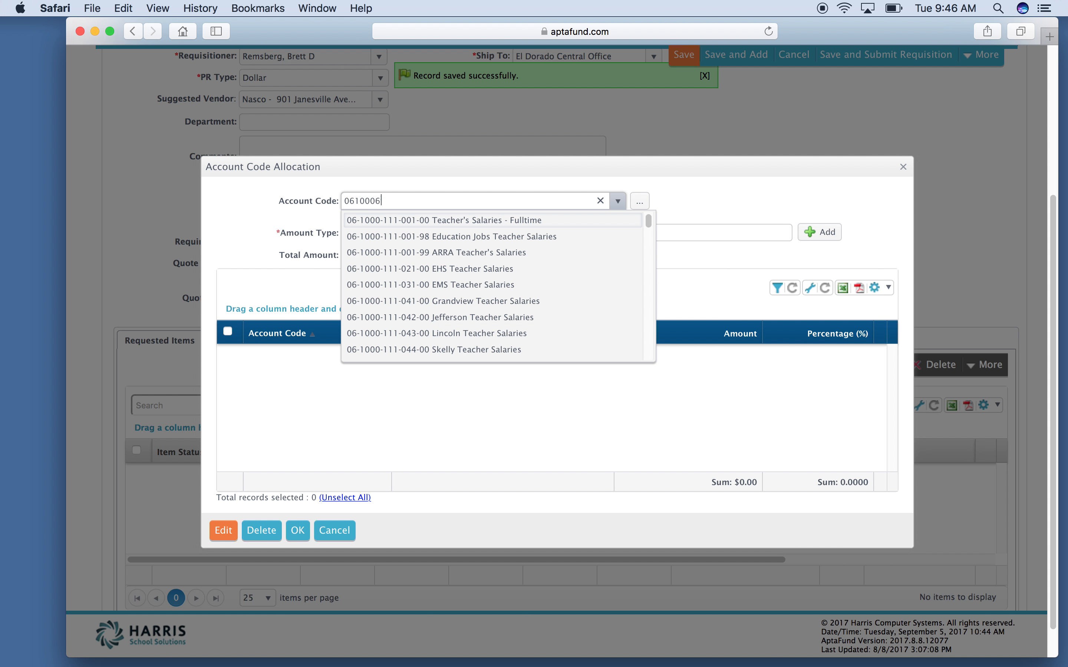
pyautogui.write('10')
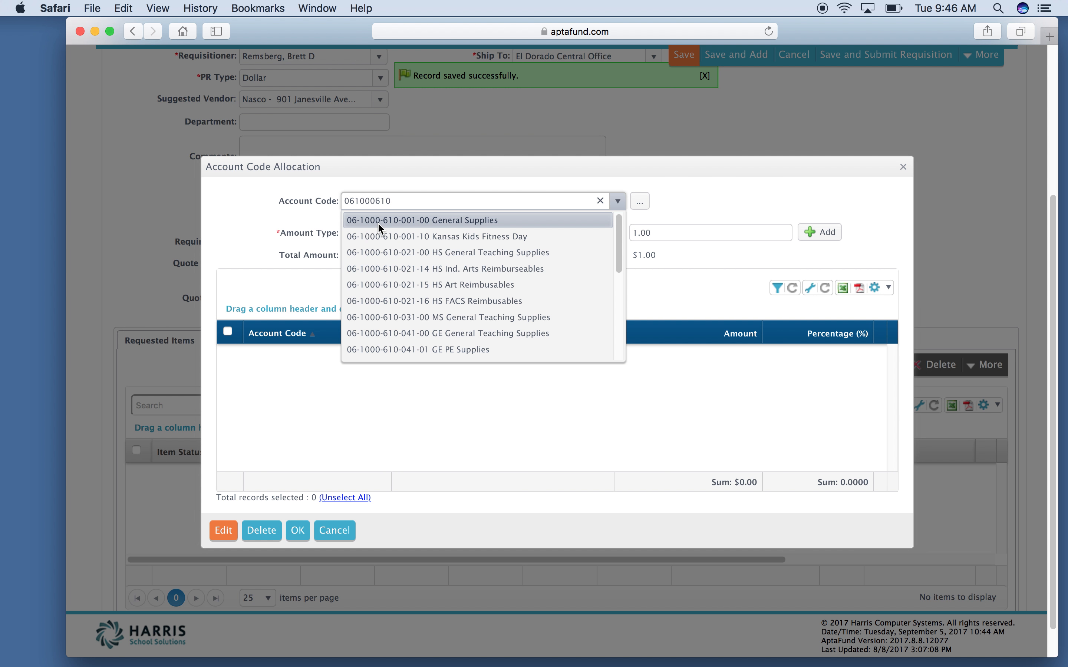
pyautogui.click(378, 221)
pyautogui.click(659, 239)
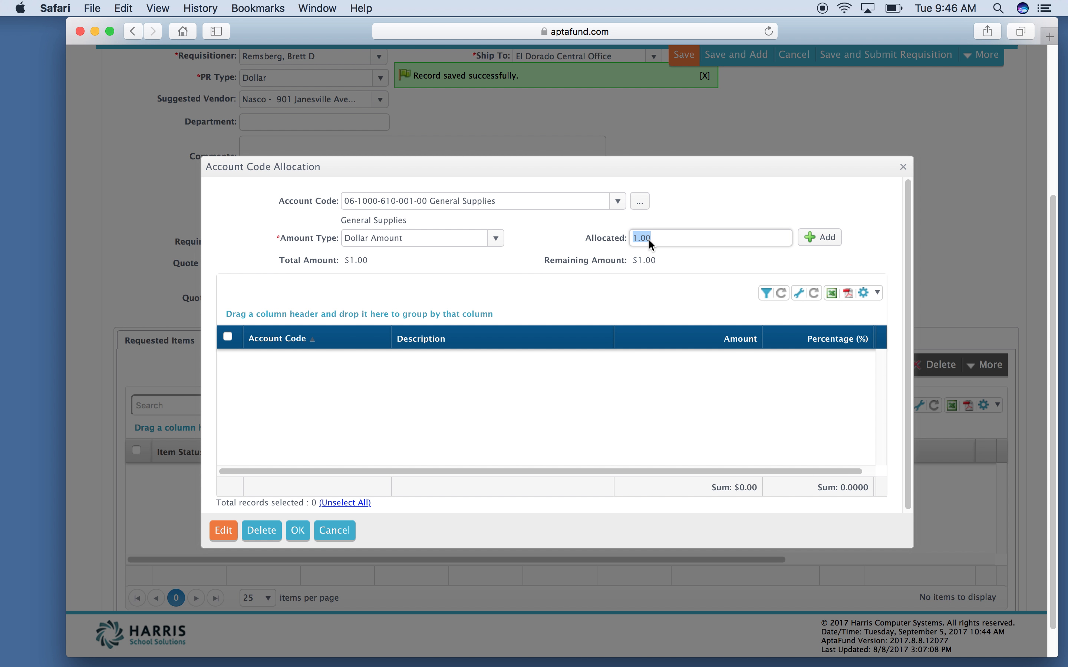
pyautogui.write('.50')
pyautogui.click(809, 243)
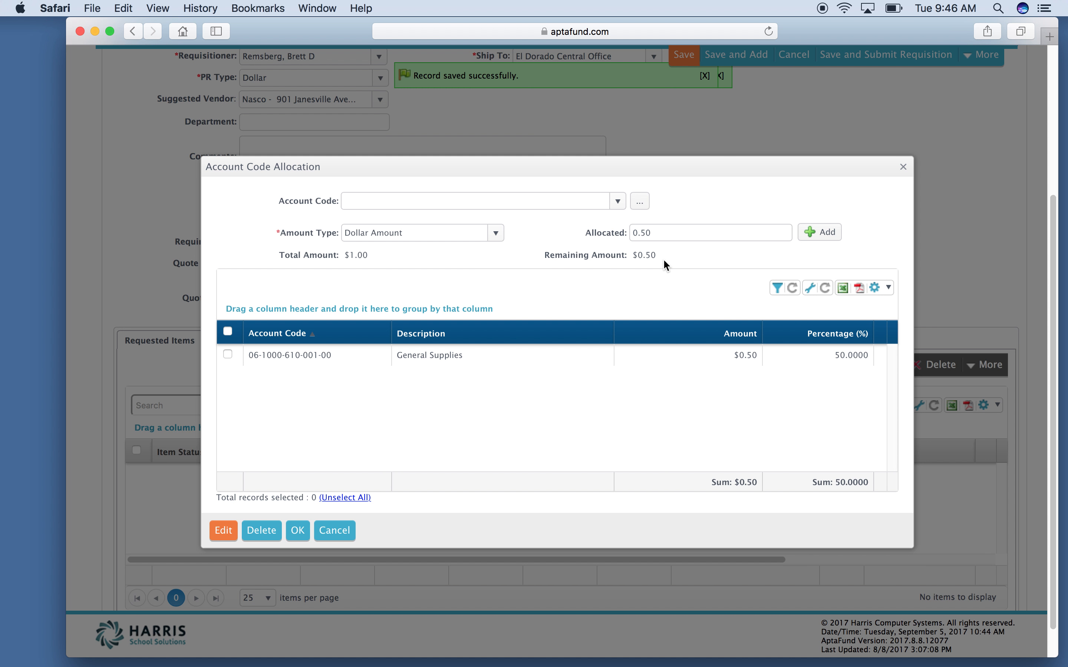
pyautogui.click(484, 204)
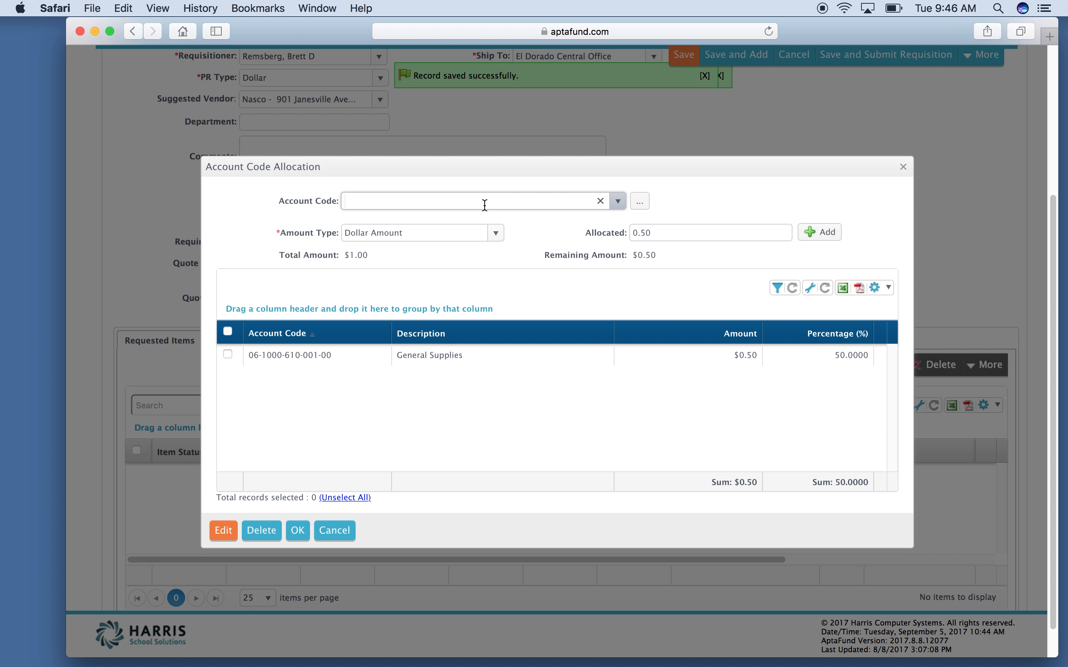
pyautogui.write('081000')
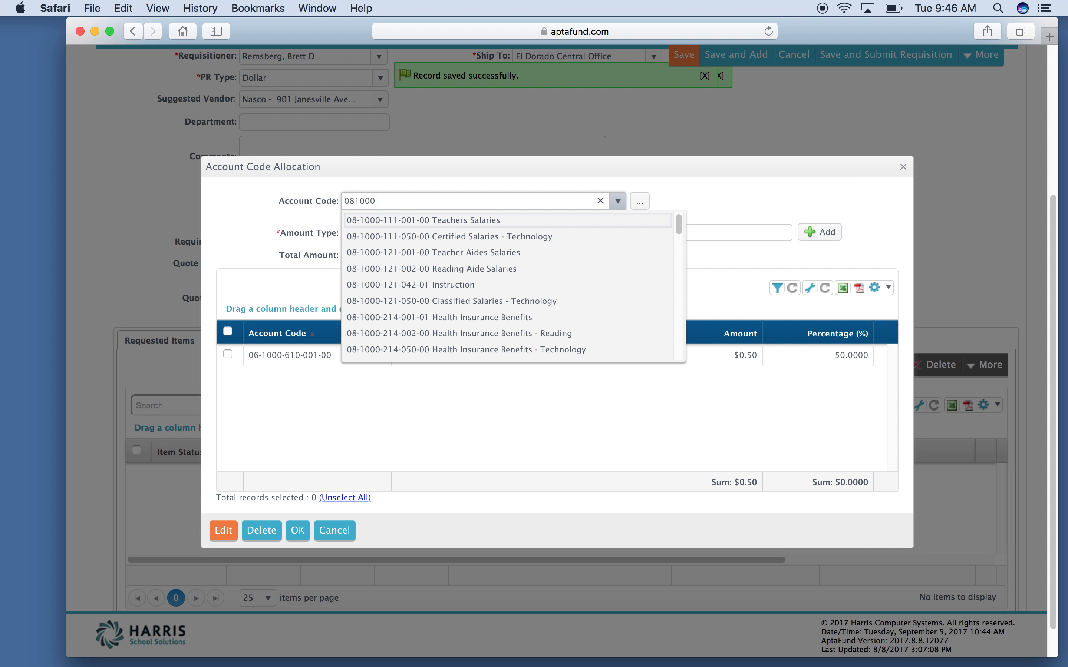
pyautogui.write('610')
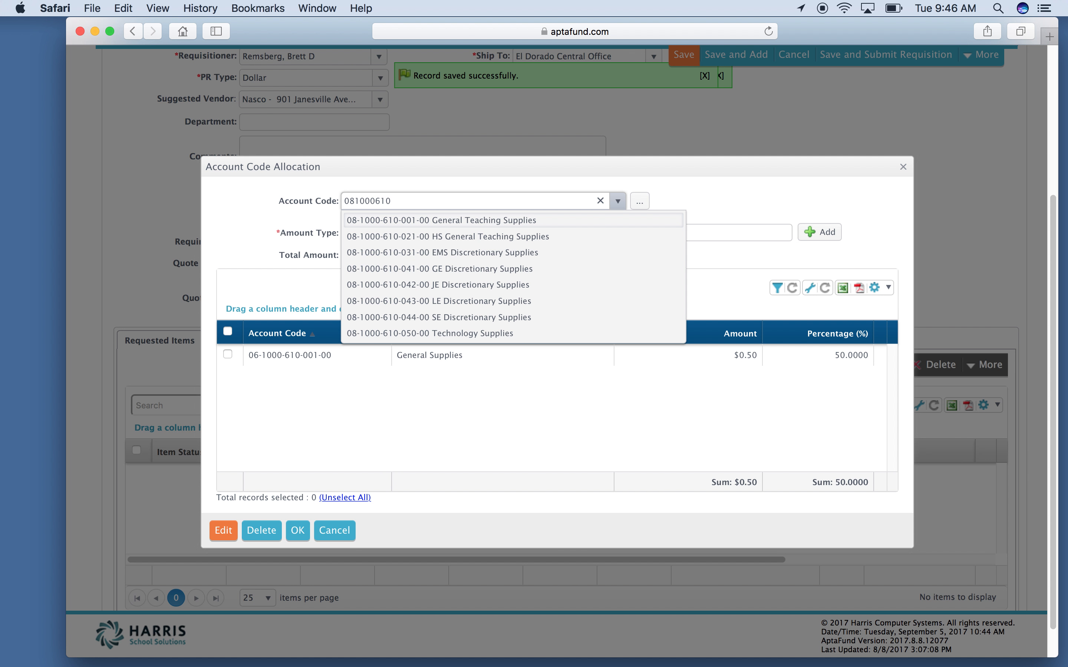
pyautogui.click(444, 220)
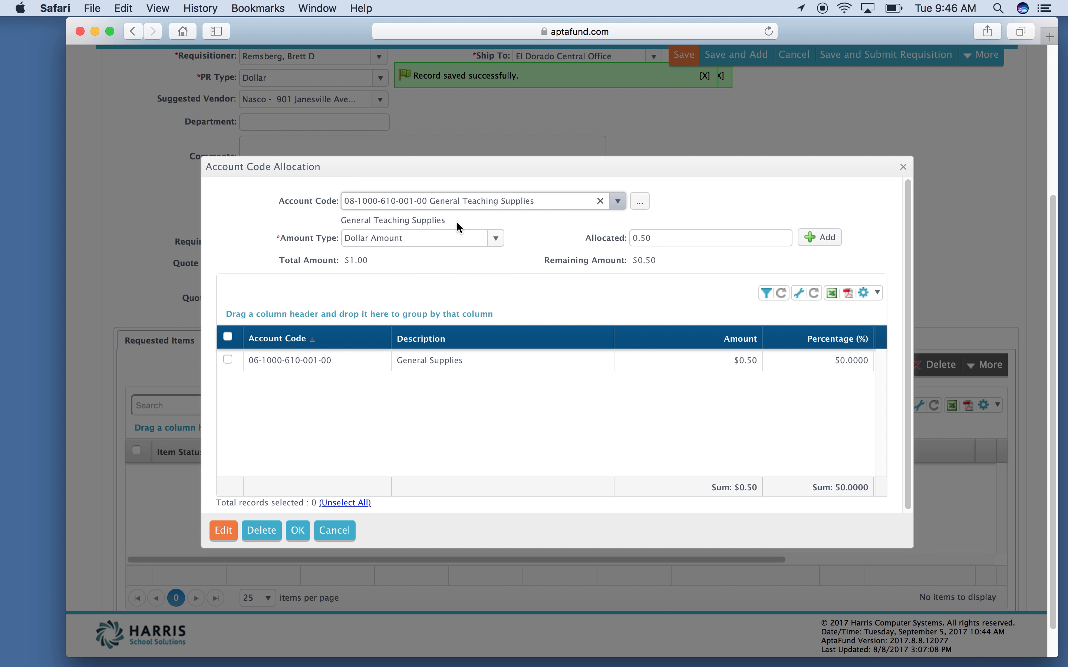
pyautogui.click(822, 243)
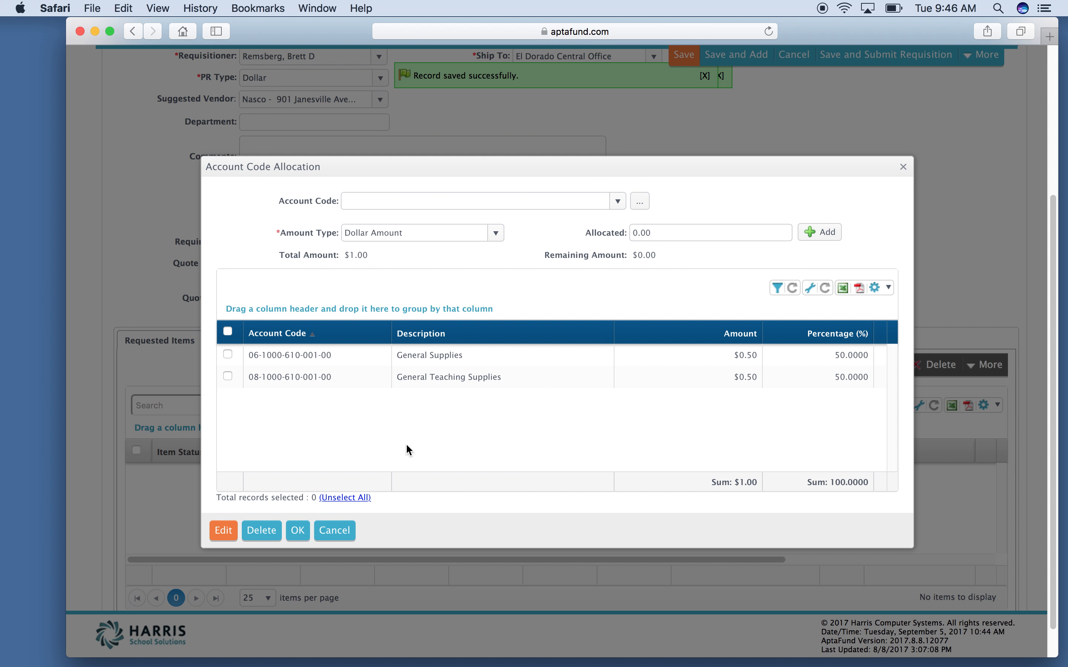
pyautogui.click(297, 530)
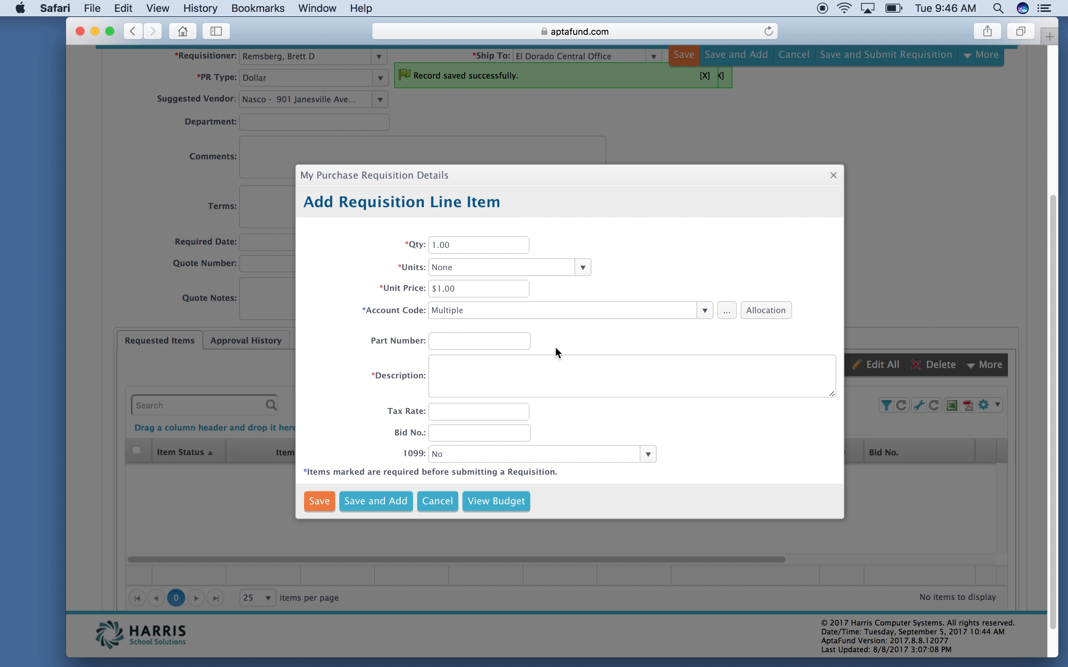
# Step: Describe the first item as 'Test', save it, and start a second item with unit price 1
pyautogui.click(478, 378)
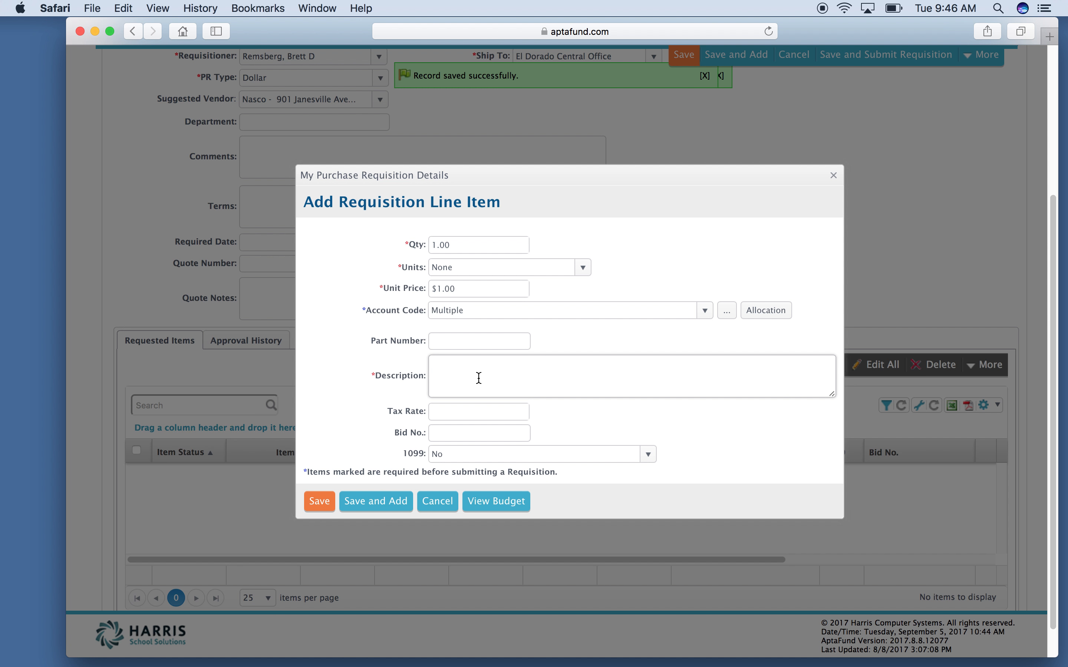
pyautogui.write('Test')
pyautogui.click(373, 508)
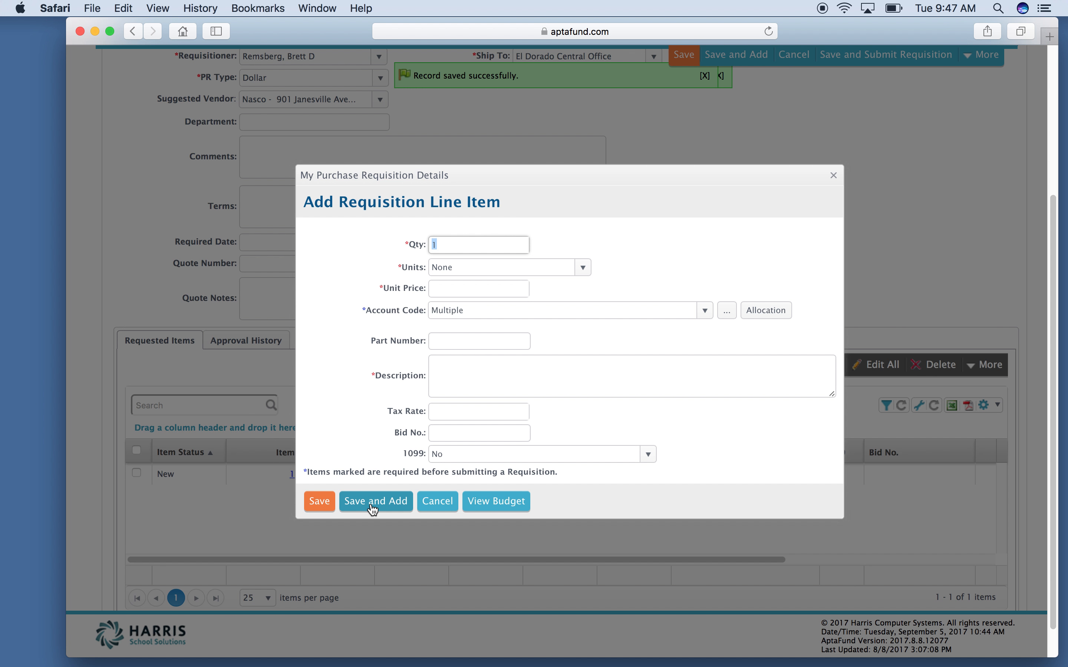
pyautogui.press('Tab')
pyautogui.press('Tab')
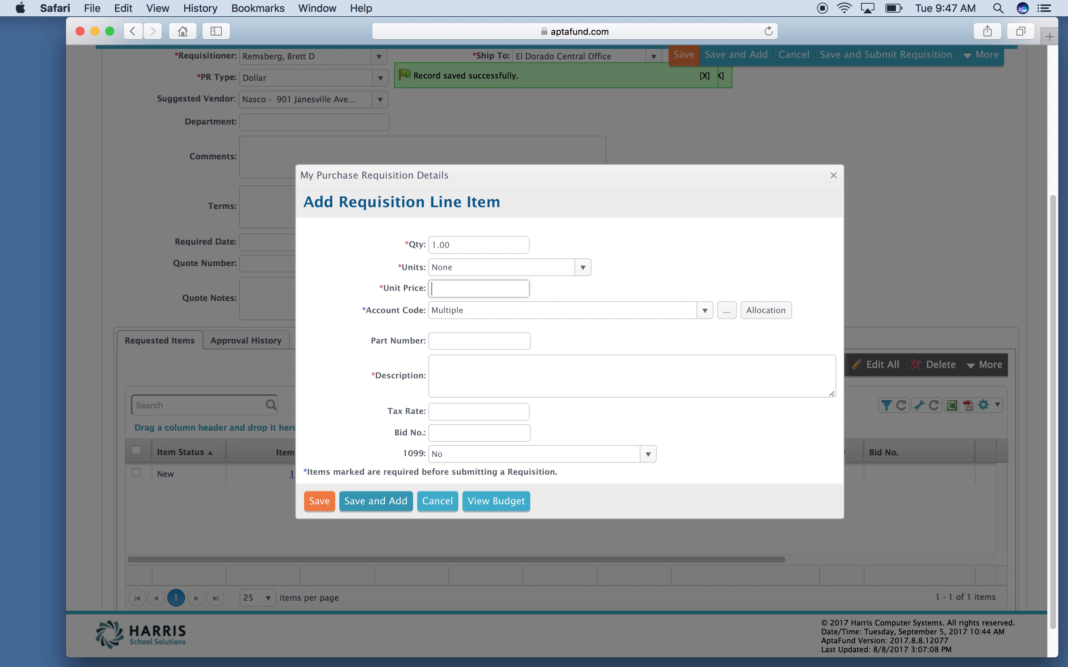
pyautogui.write('1.')
# Step: Change the second item's General Teaching Supplies allocation to $0.00
pyautogui.click(759, 316)
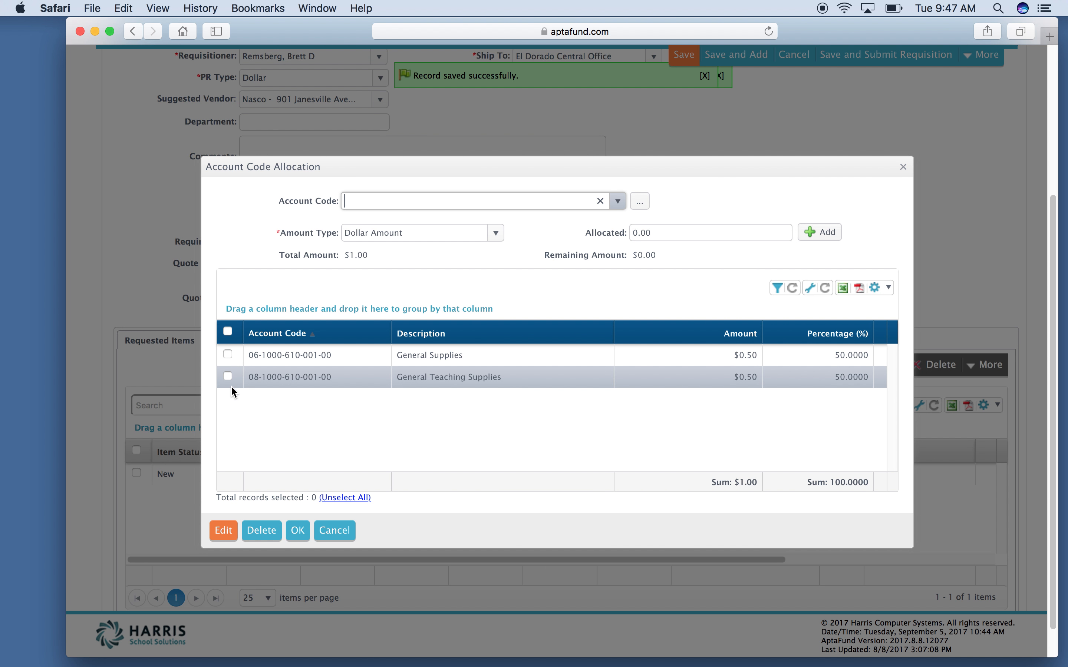
pyautogui.click(228, 376)
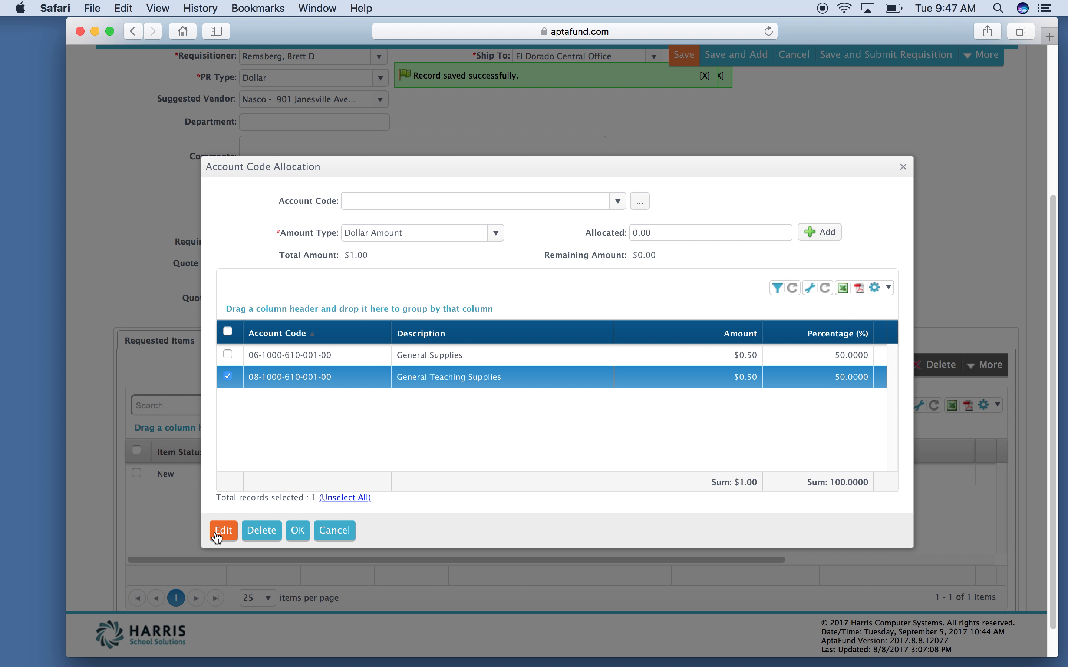
pyautogui.click(217, 534)
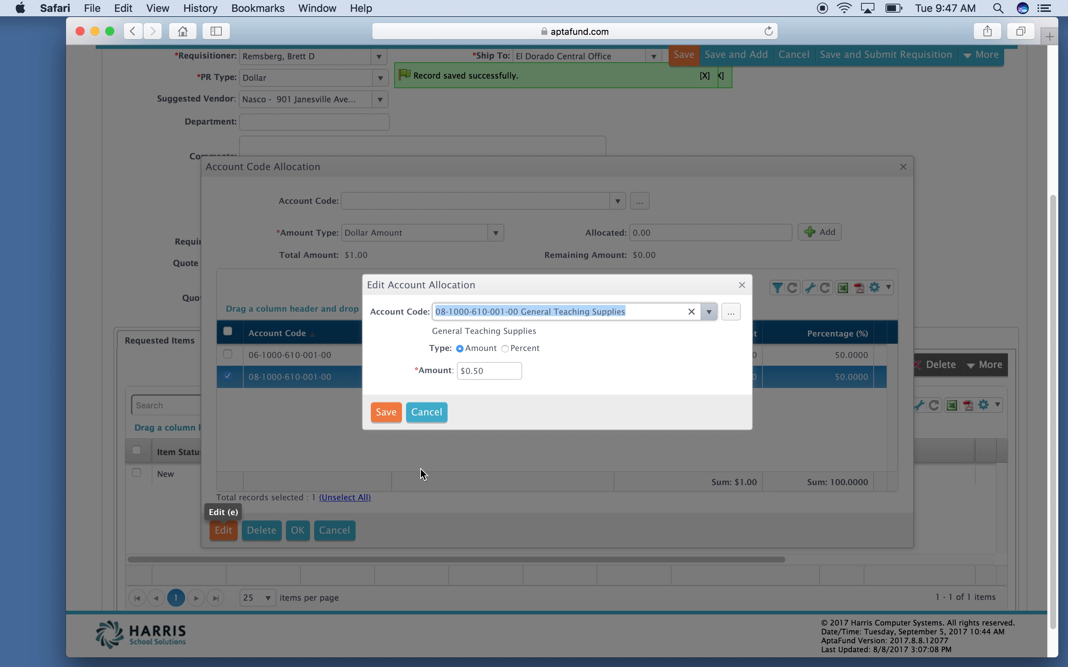
pyautogui.click(464, 372)
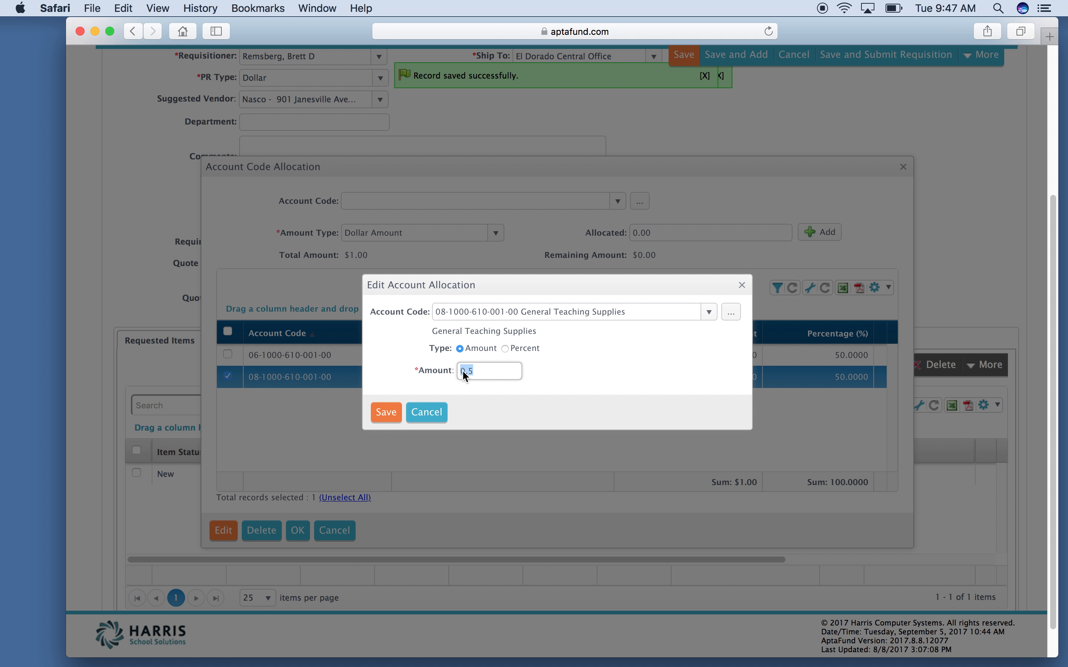
pyautogui.click(386, 411)
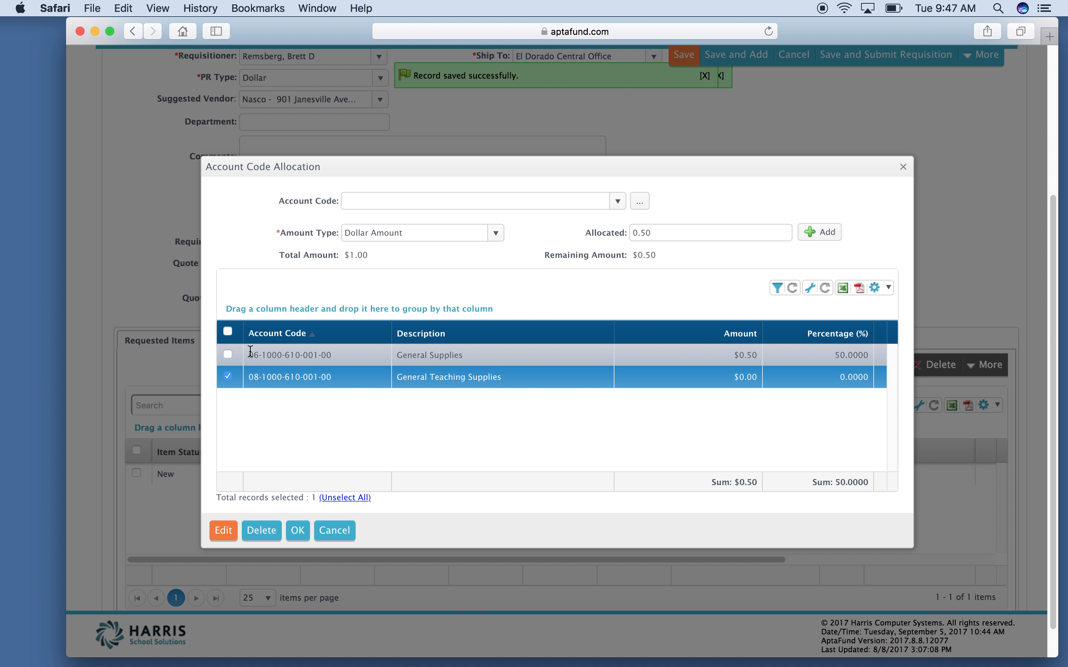
# Step: Set the General Supplies allocation to the full $1.00 and confirm the split
pyautogui.click(227, 376)
pyautogui.click(227, 356)
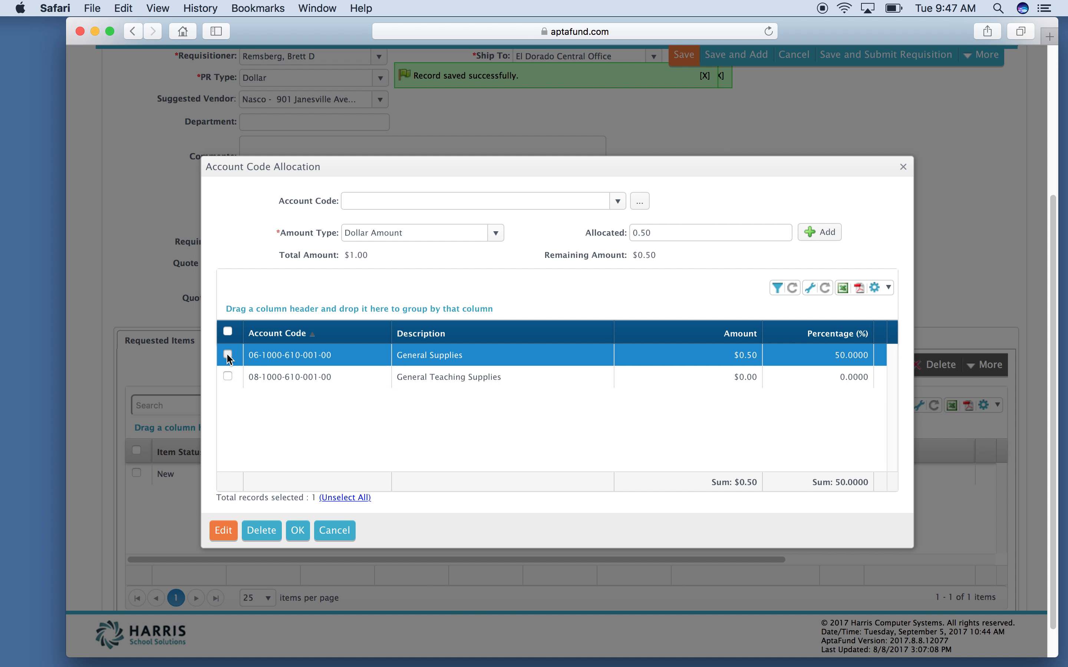
pyautogui.click(222, 530)
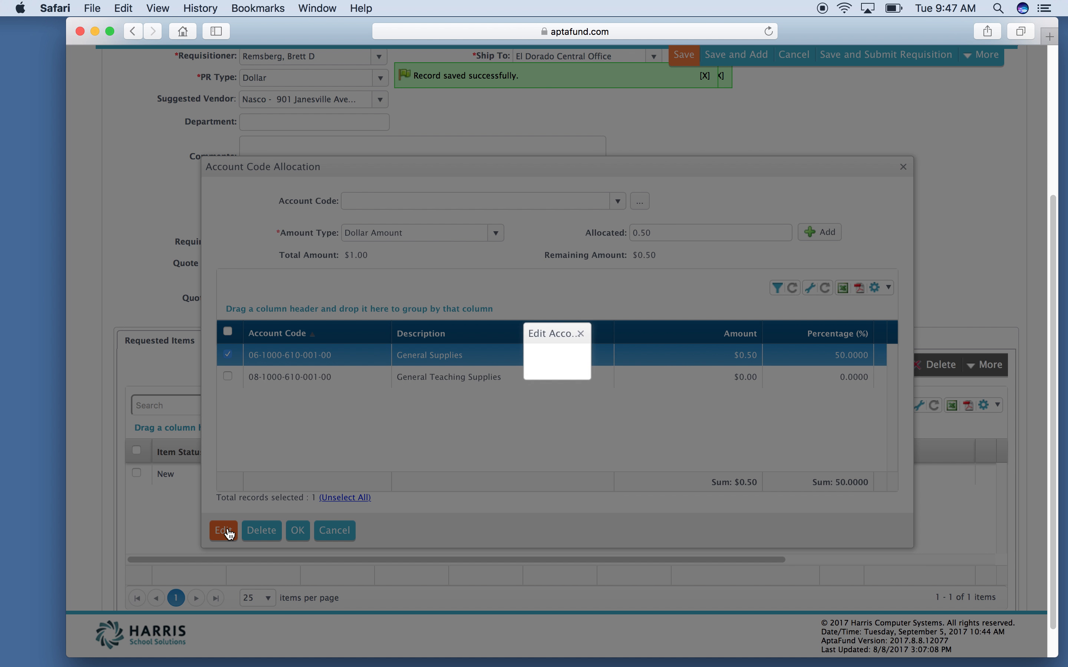
pyautogui.click(479, 374)
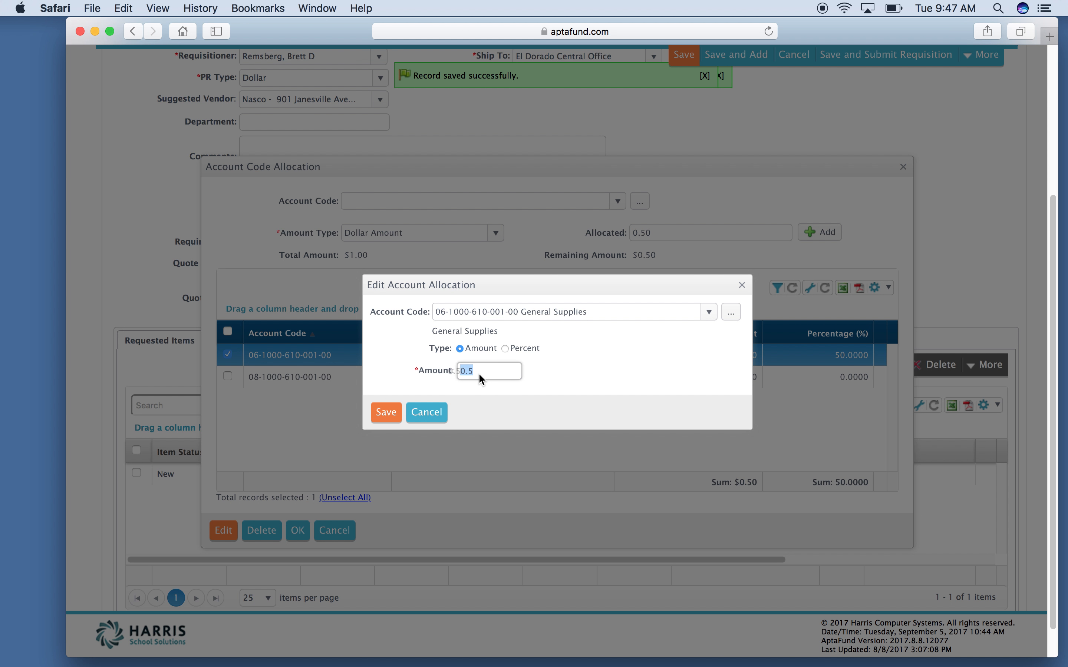
pyautogui.write('1')
pyautogui.click(387, 415)
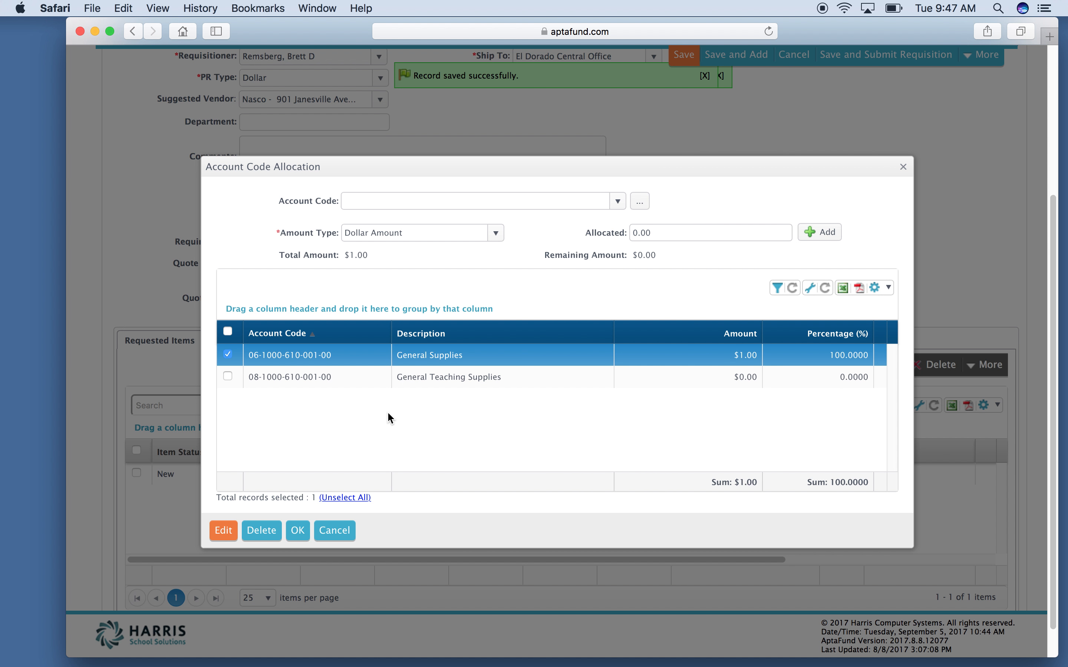
pyautogui.click(297, 530)
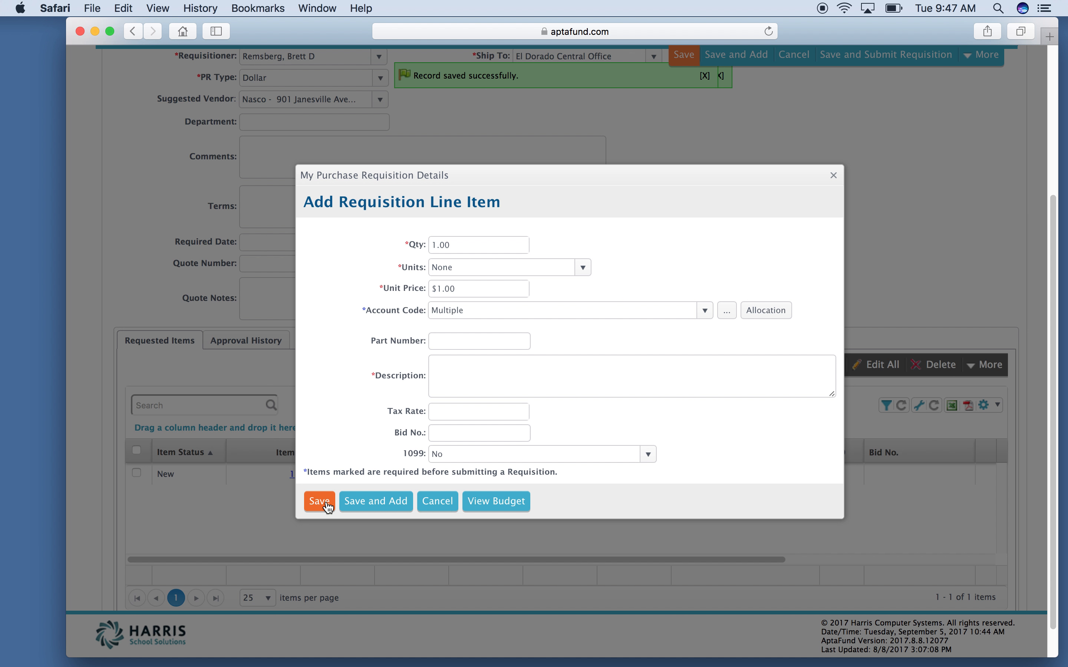
# Step: Enter 'test' as the second line item's description and save it with quantity 1
pyautogui.click(516, 383)
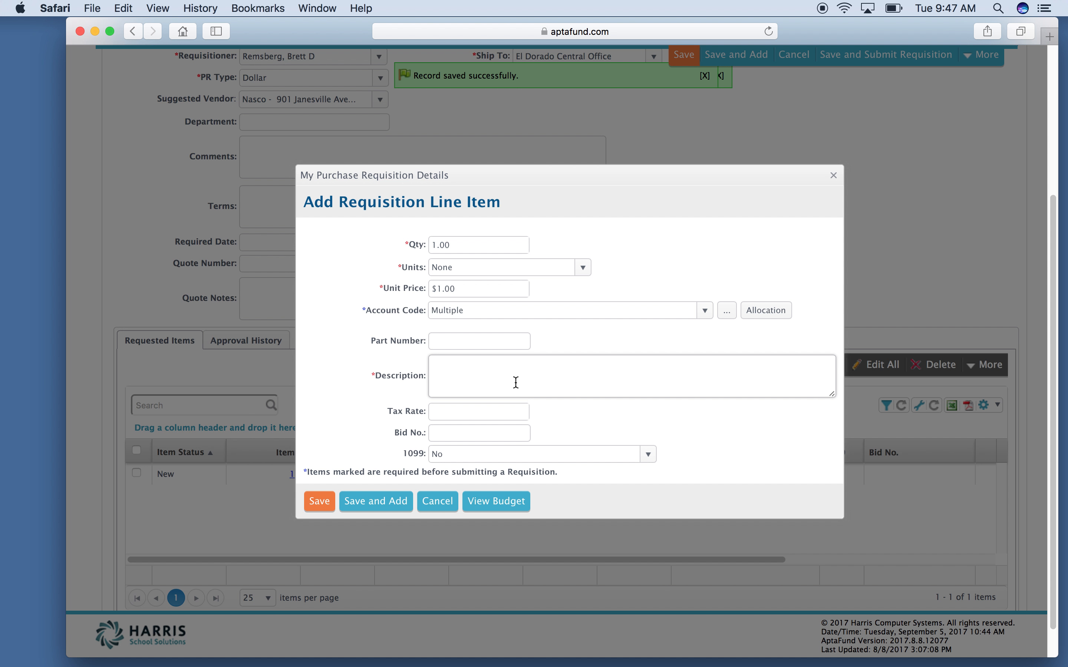
pyautogui.write('test')
pyautogui.click(320, 507)
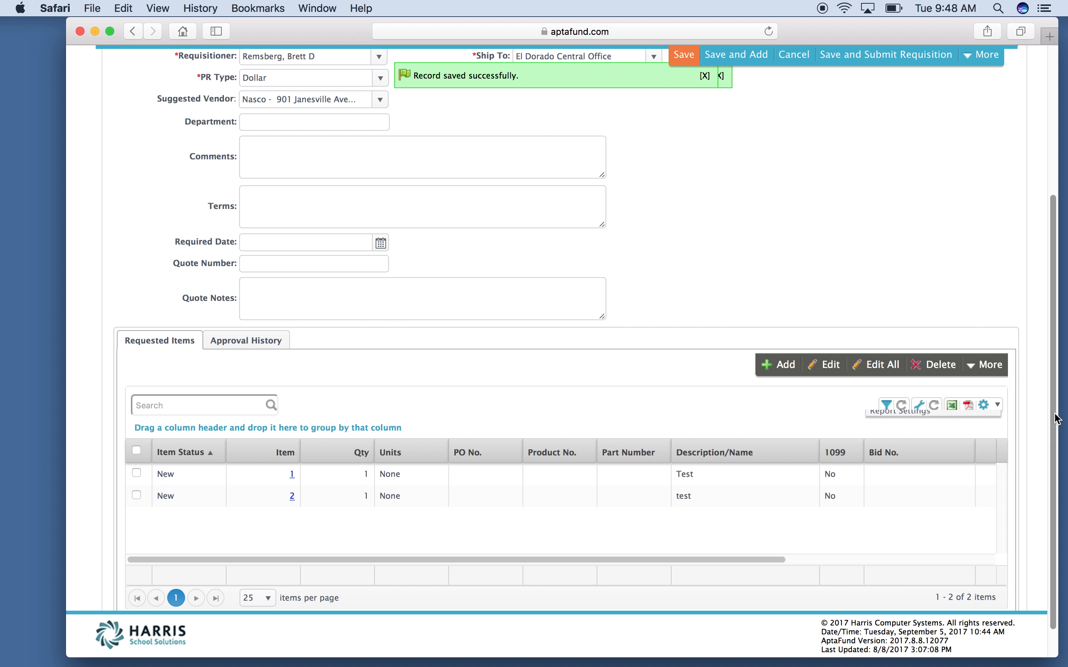
pyautogui.scroll(5, 1056, 418)
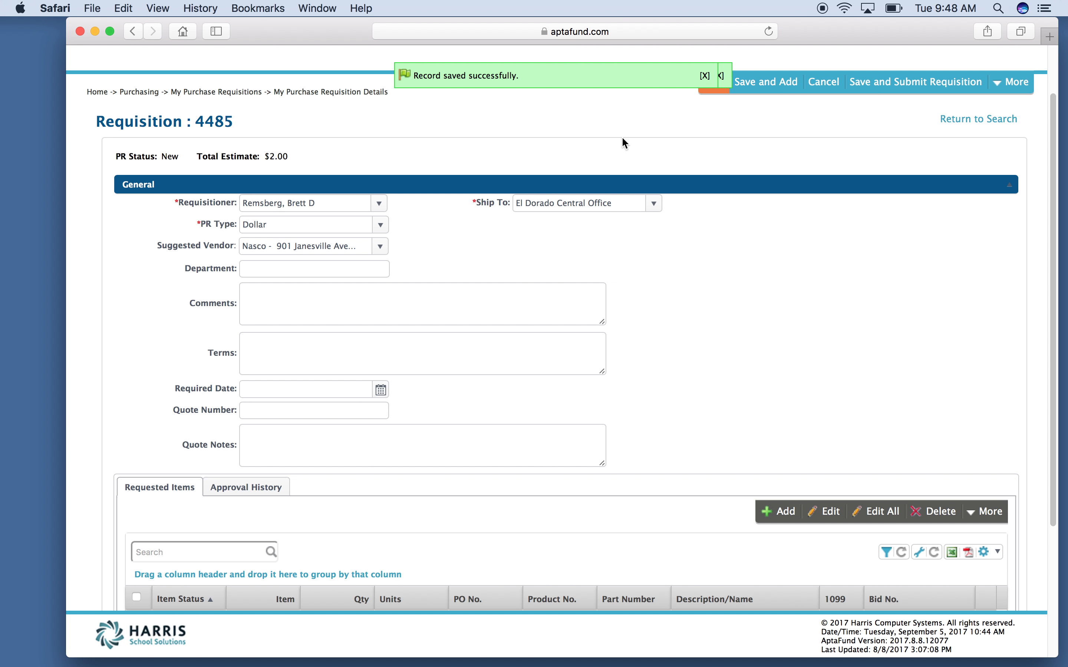
# Step: Save, submit and confirm requisition 4485, reaching PR Status Approved with a $2.00 total estimate
pyautogui.click(879, 86)
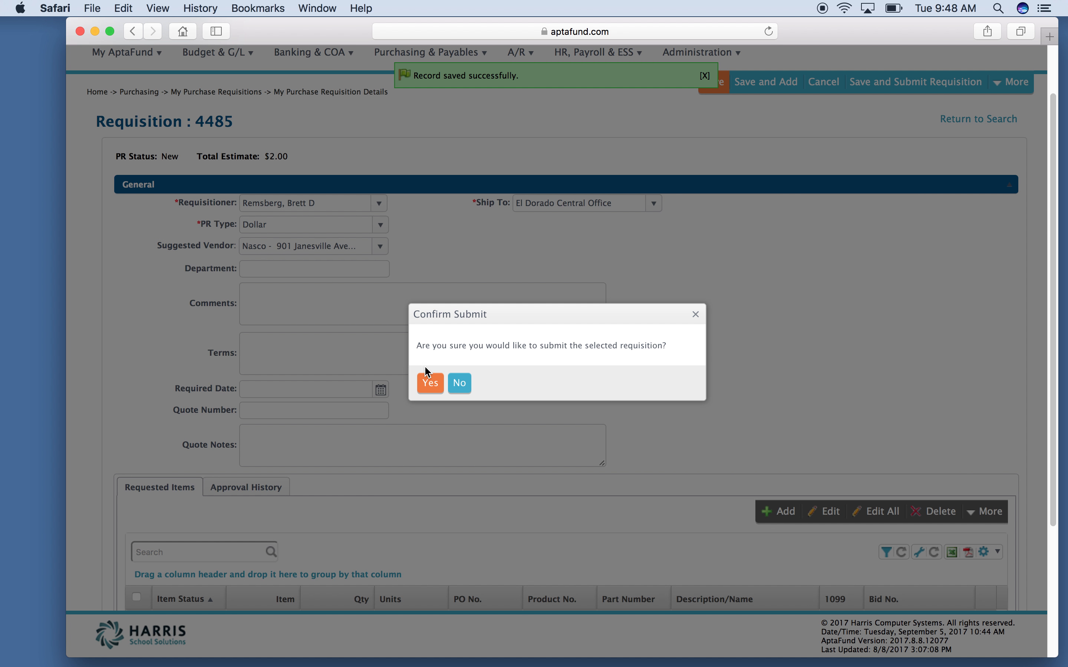
pyautogui.click(424, 381)
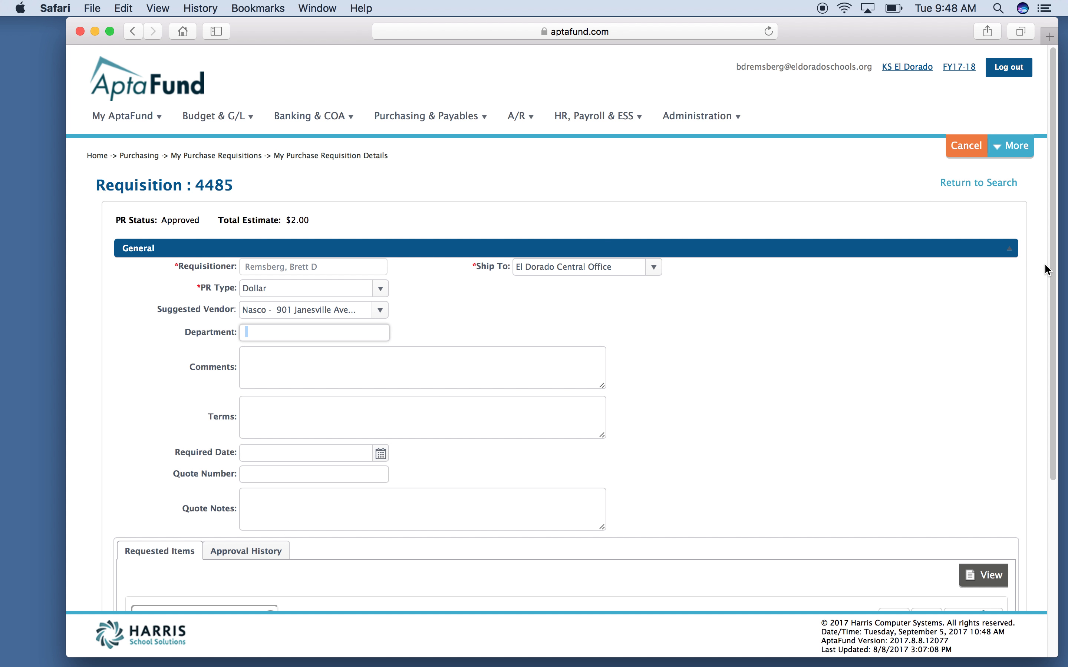
# Step: Show the Approval History, with District Level Skipped and Final Approval Approved
pyautogui.scroll(-5, 1040, 366)
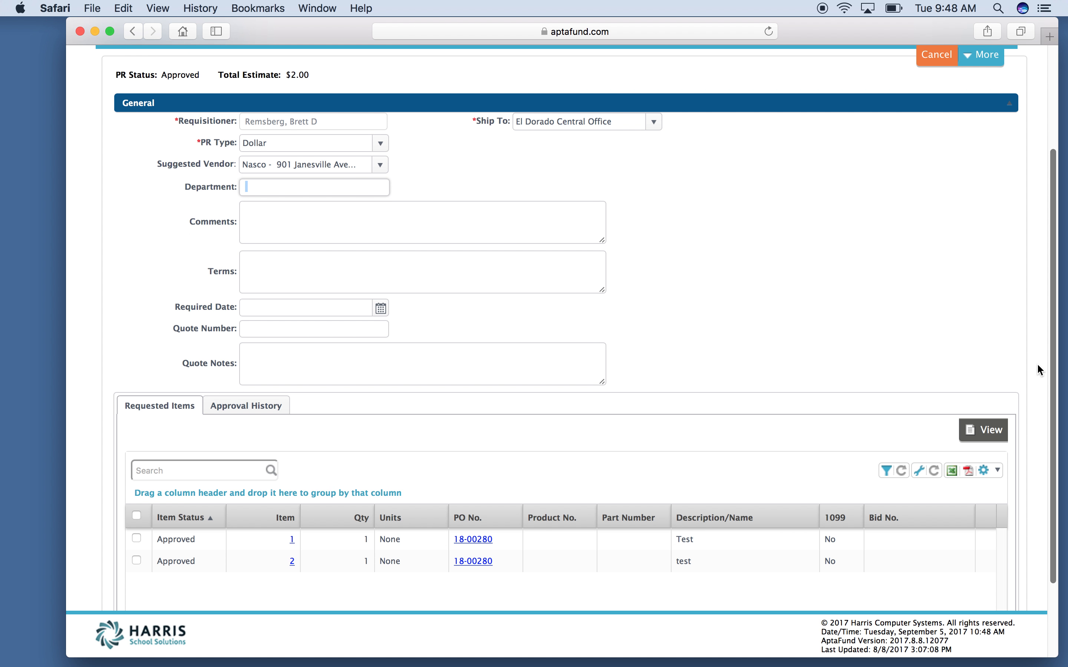
pyautogui.click(274, 405)
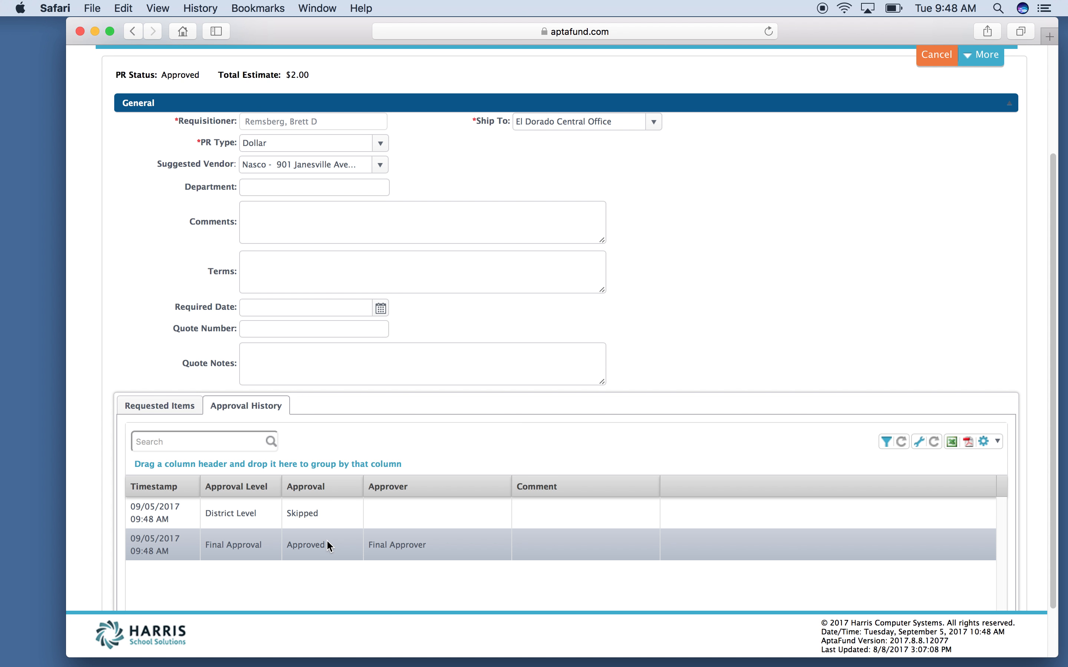
pyautogui.moveTo(1058, 371); pyautogui.dragTo(1052, 255)
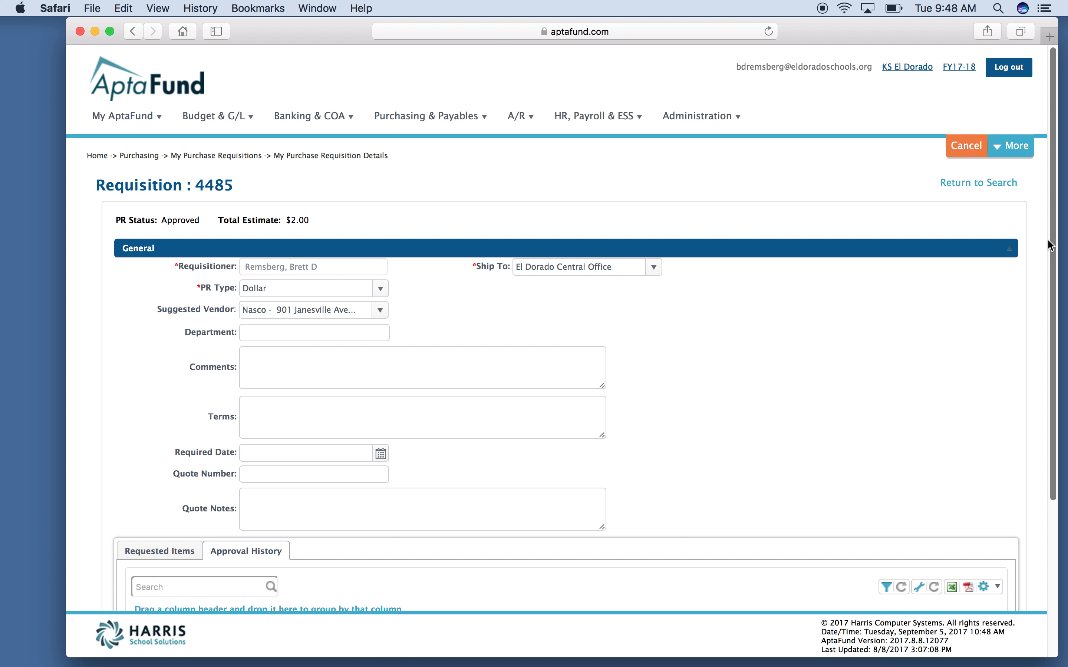